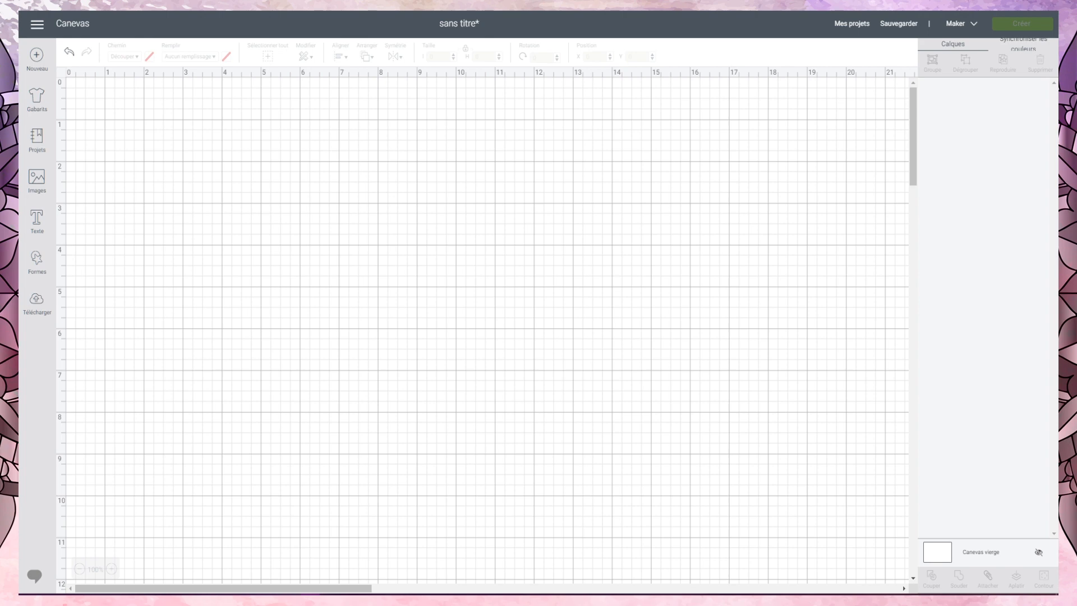
left_click(36, 261)
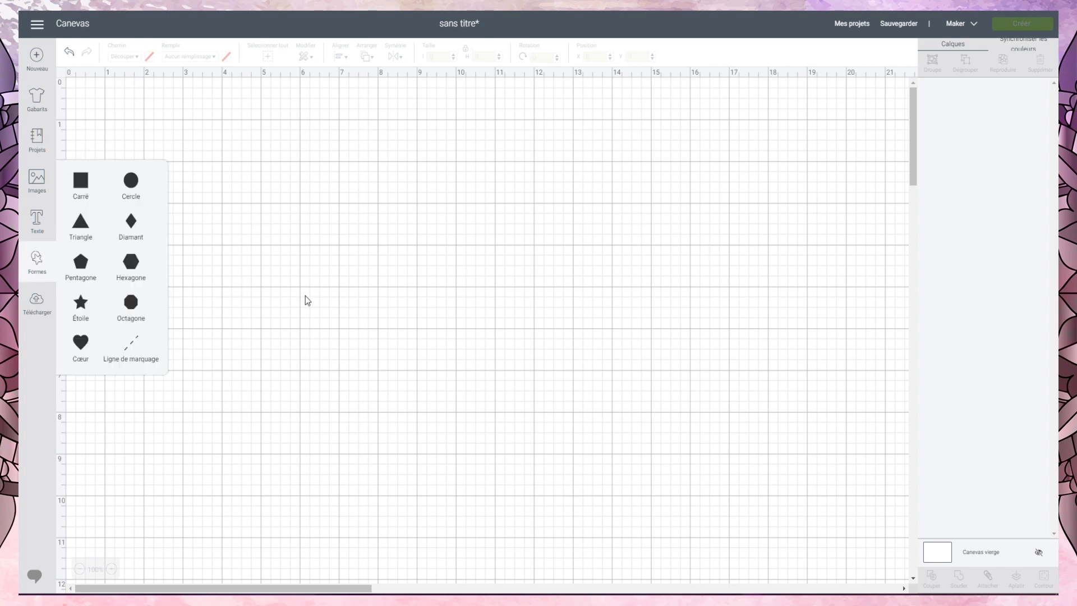
left_click(35, 259)
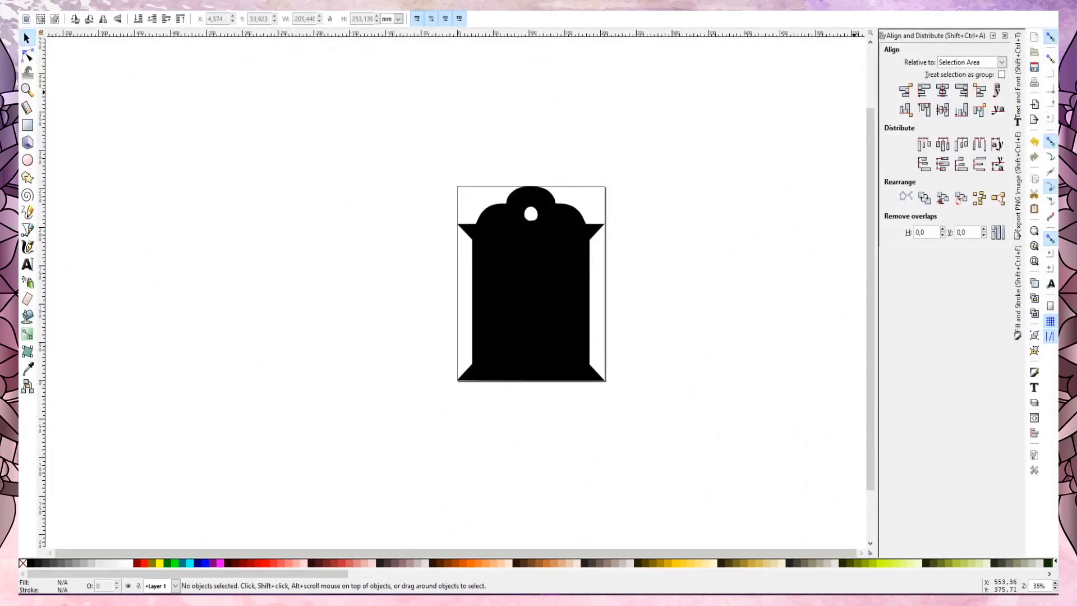
Step: Close the Tag.svg document in Inkscape without saving it
key("ctrl+w")
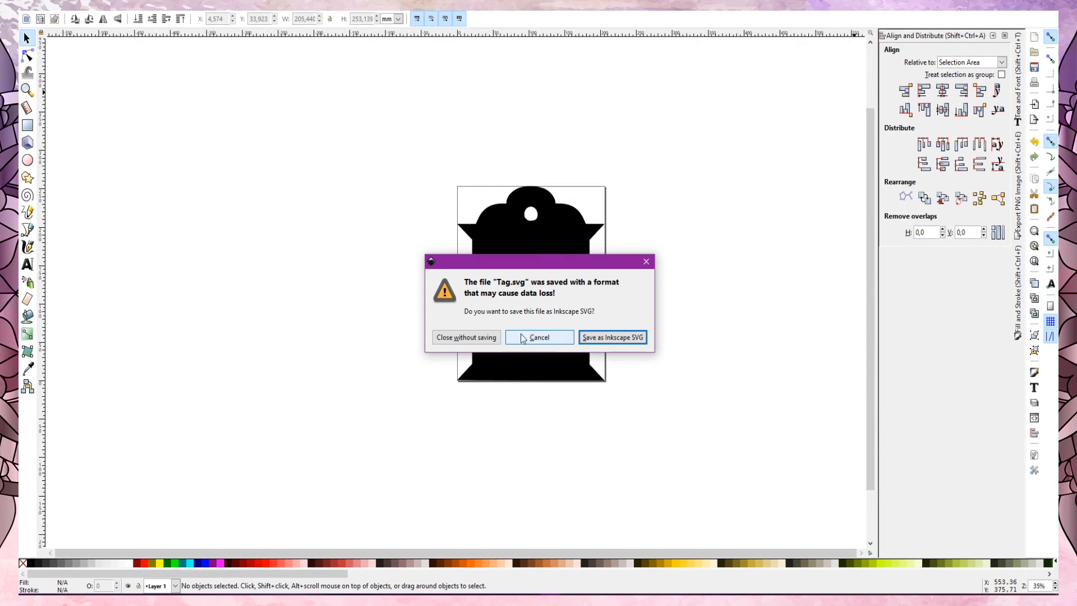
left_click(466, 337)
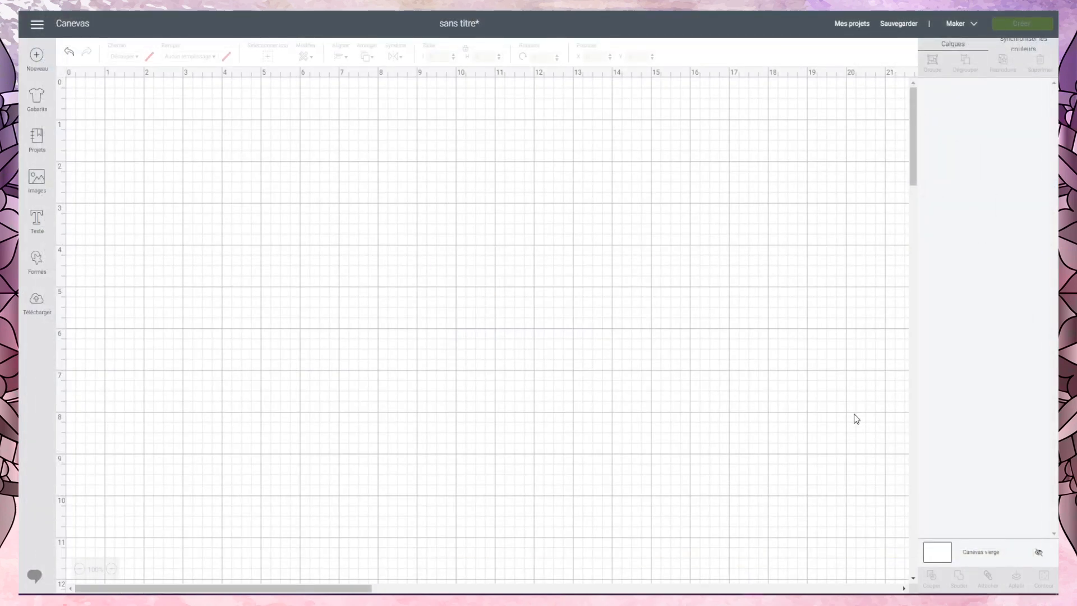
Step: Switch to the web browser and search Google Images for "label"
left_click(771, 595)
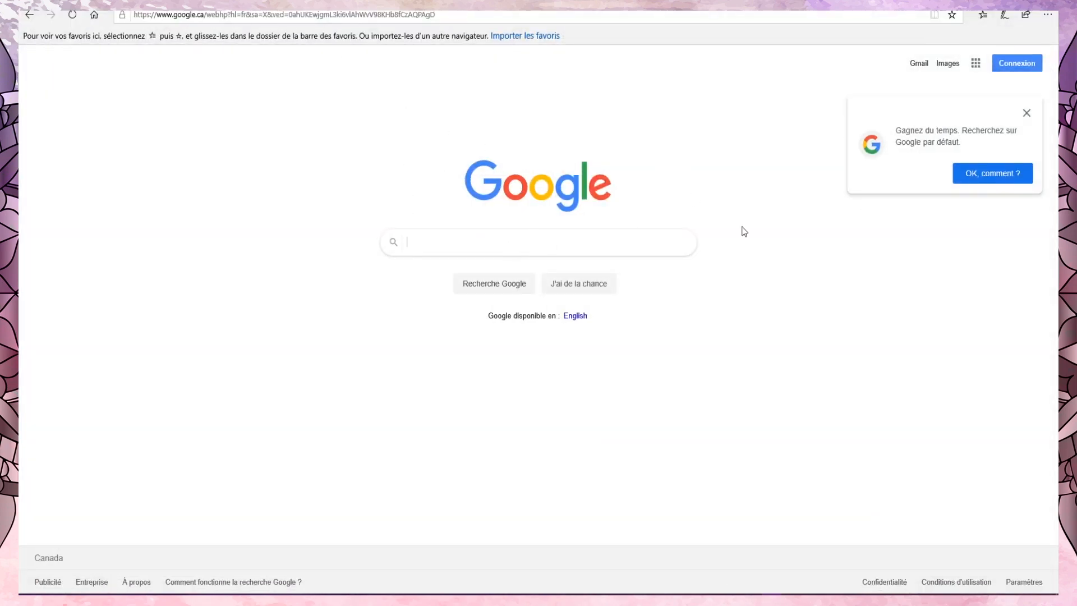
type("label")
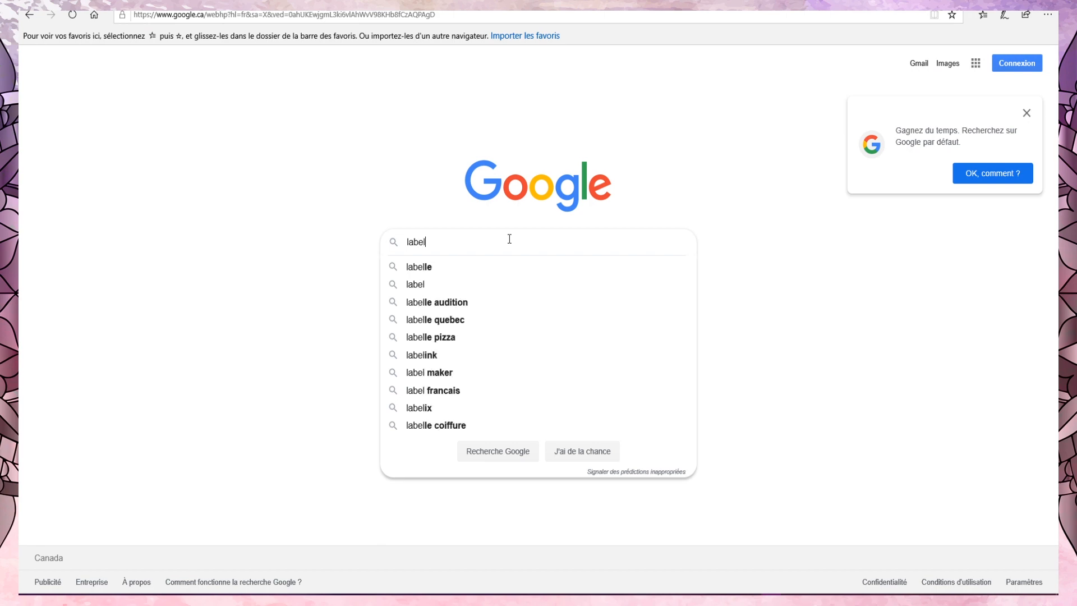
key("Return")
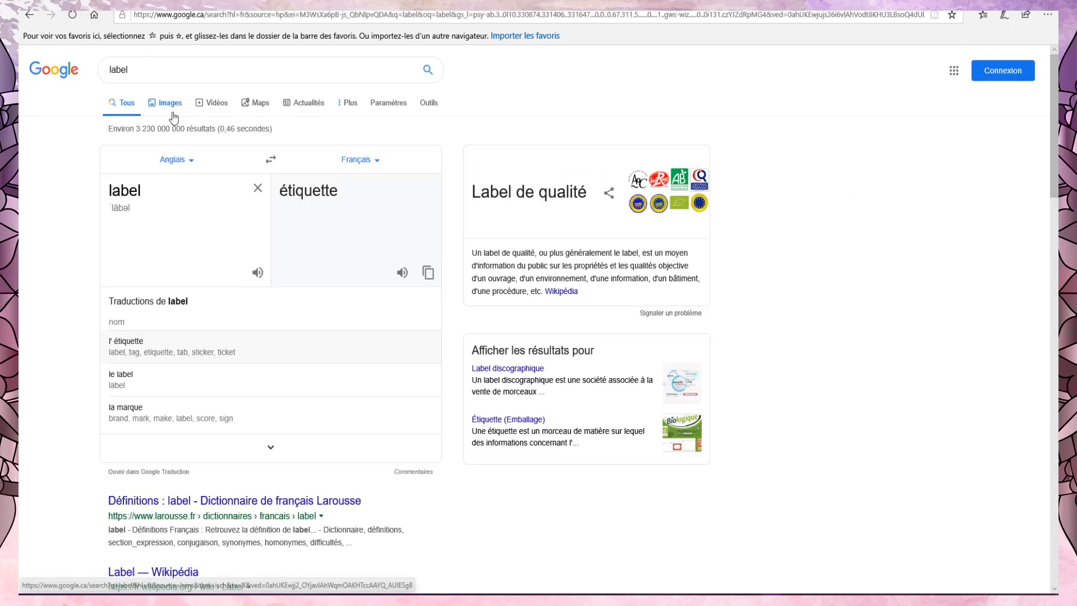
left_click(174, 108)
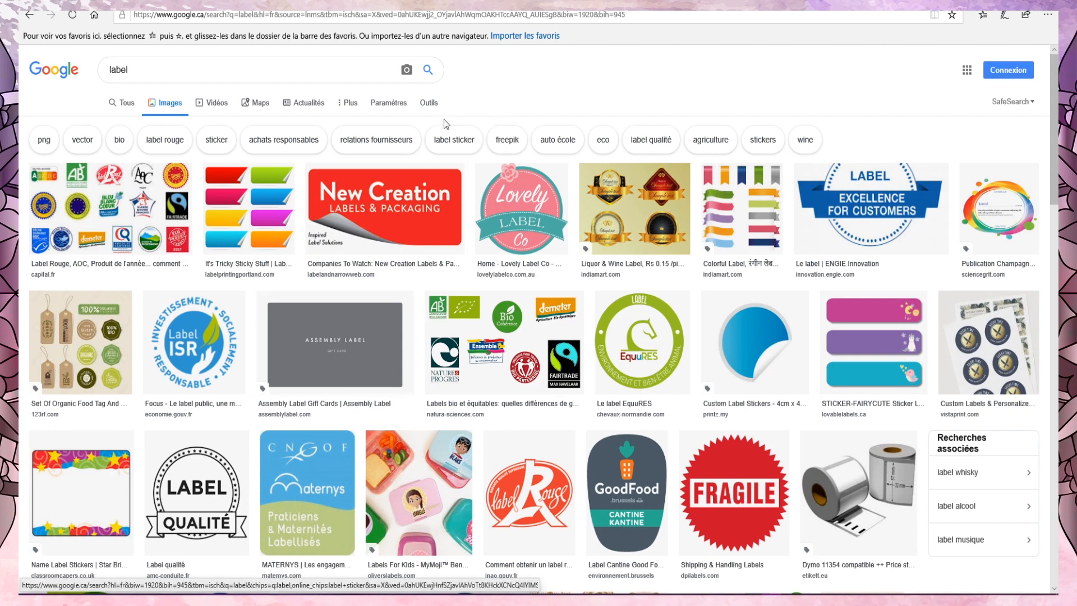
Step: Filter the image results to large size (Grandes) and black and white (Noir et blanc)
left_click(429, 107)
left_click(116, 124)
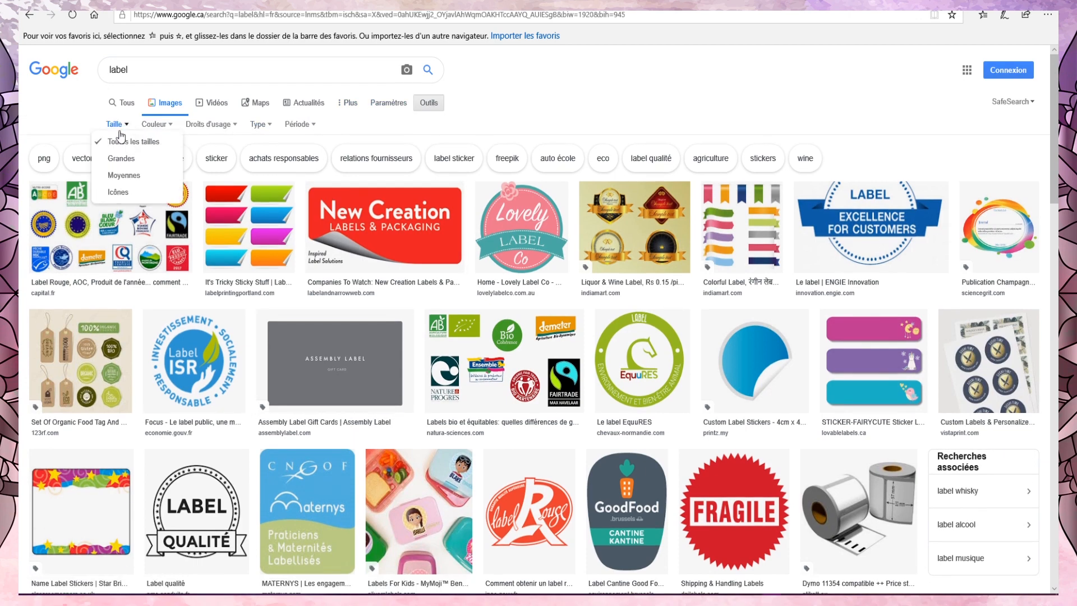
left_click(122, 159)
left_click(166, 124)
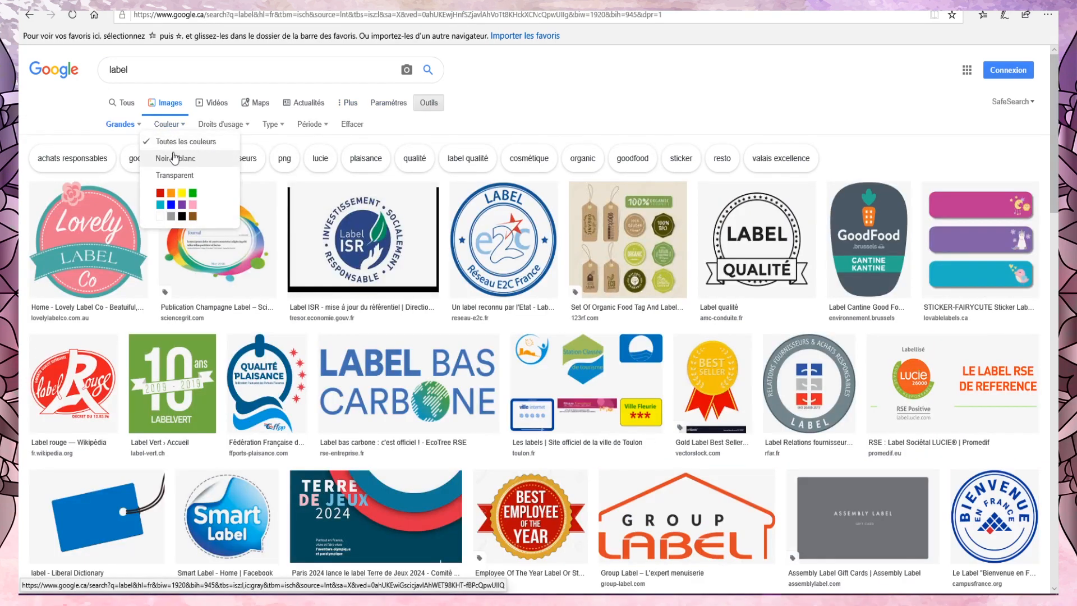
left_click(191, 159)
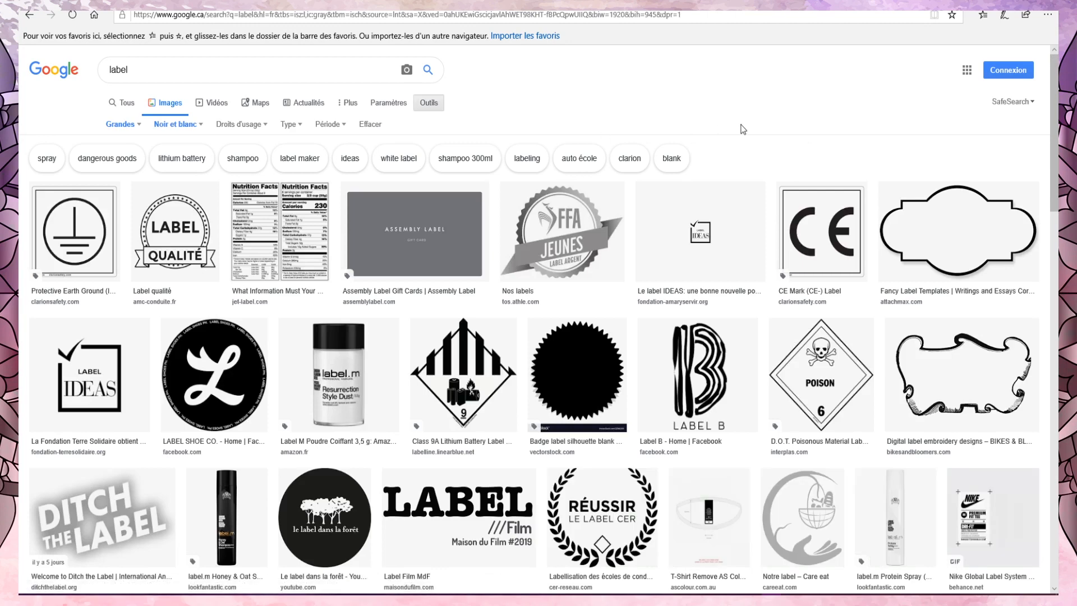
Step: Save the Fancy Label Templates image from attachmax.com as a JPEG in the Images folder, keeping the suggested file name
left_click(955, 229)
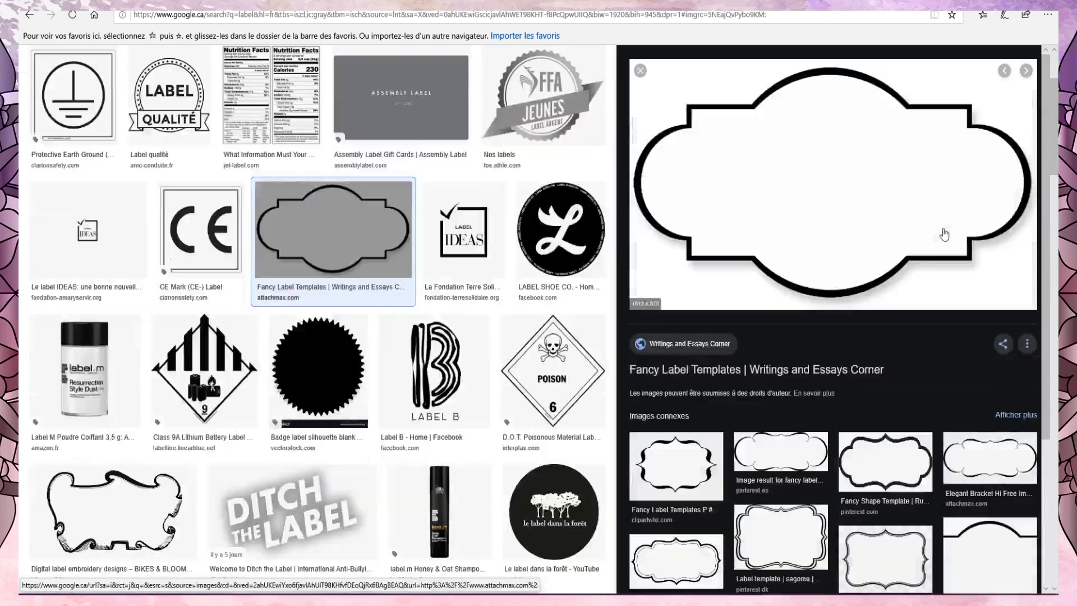
right_click(756, 172)
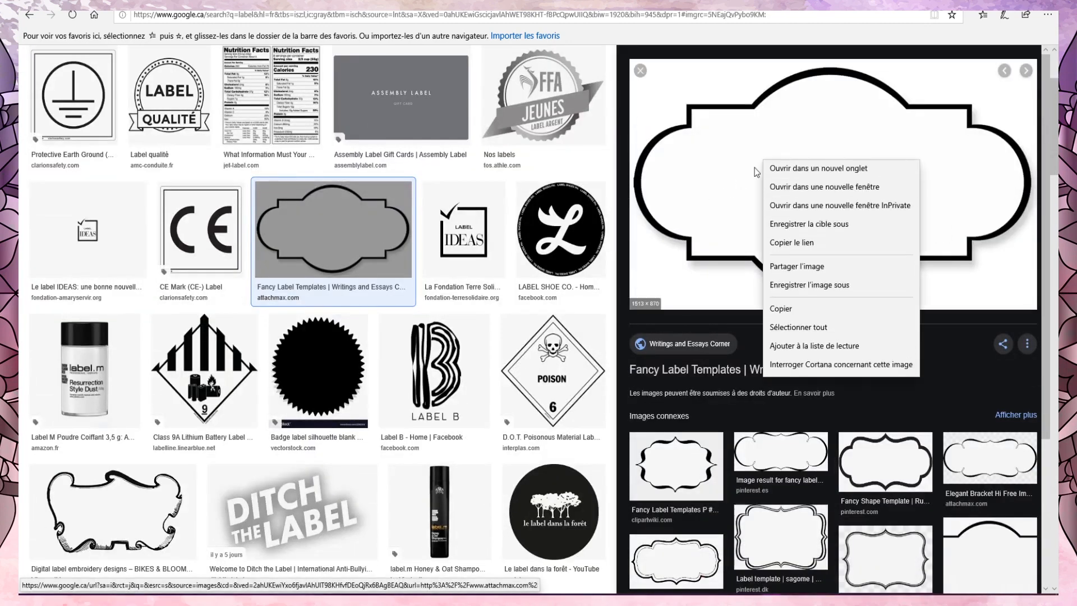
left_click(784, 287)
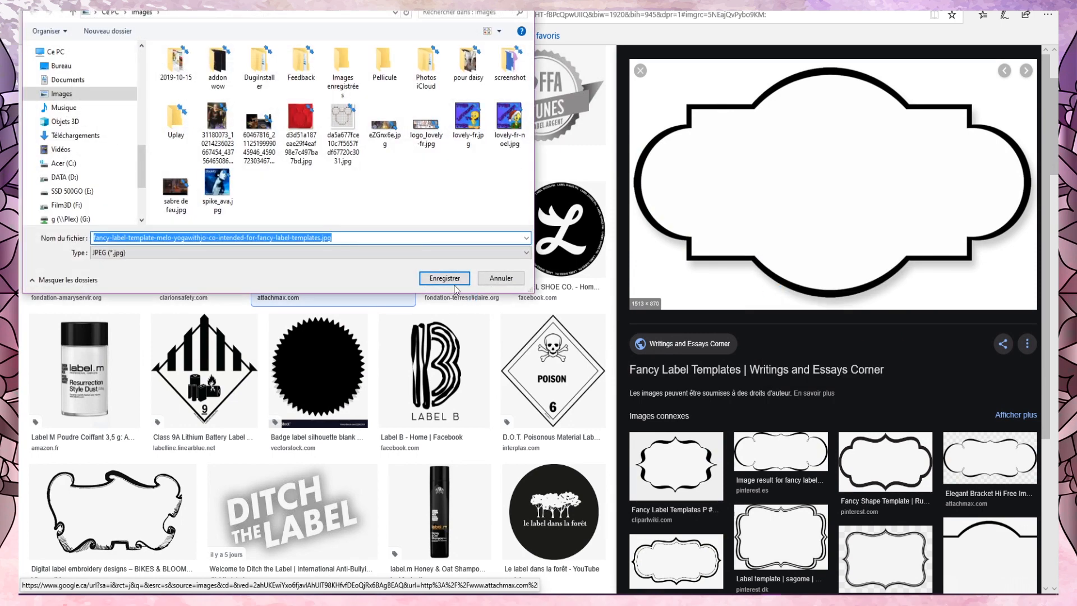
left_click(451, 280)
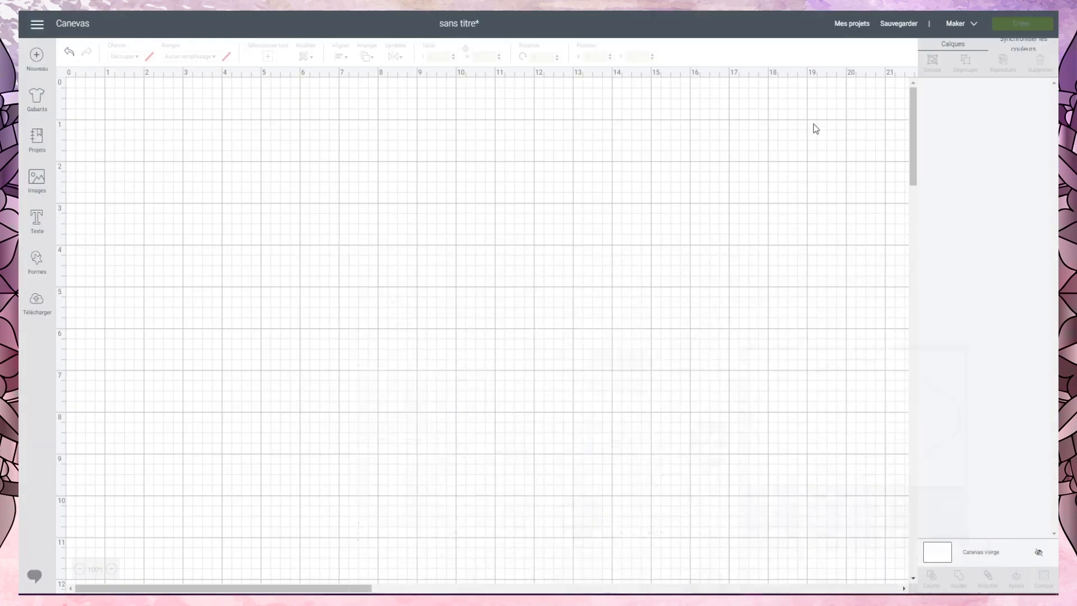
Step: In Cricut Design Space, upload the saved label picture as a new image and set its type to Simple
left_click(36, 303)
left_click(297, 274)
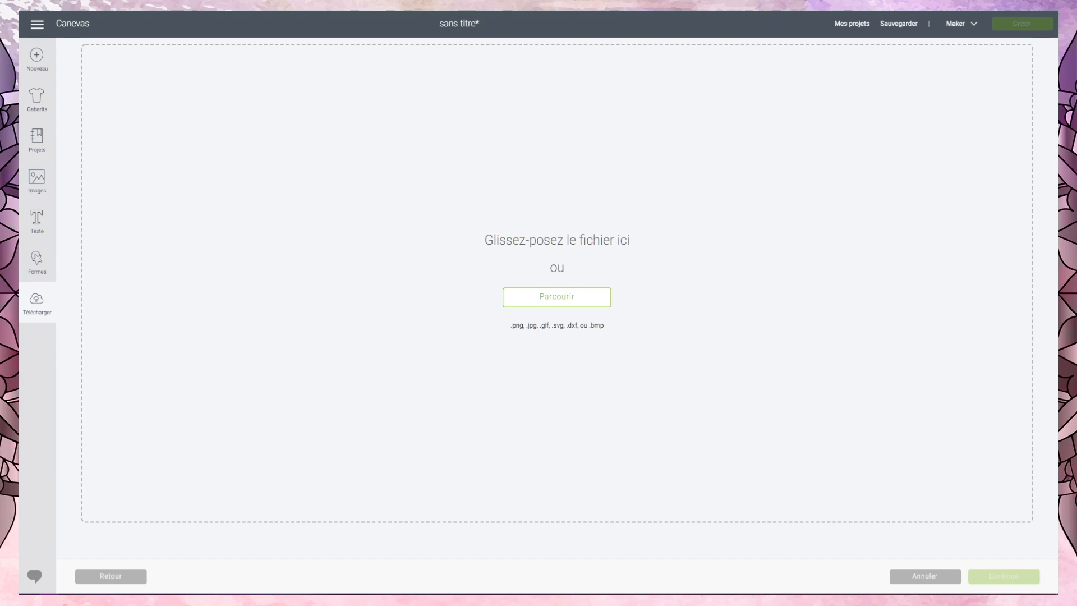
left_click_drag(888, 313, 570, 275)
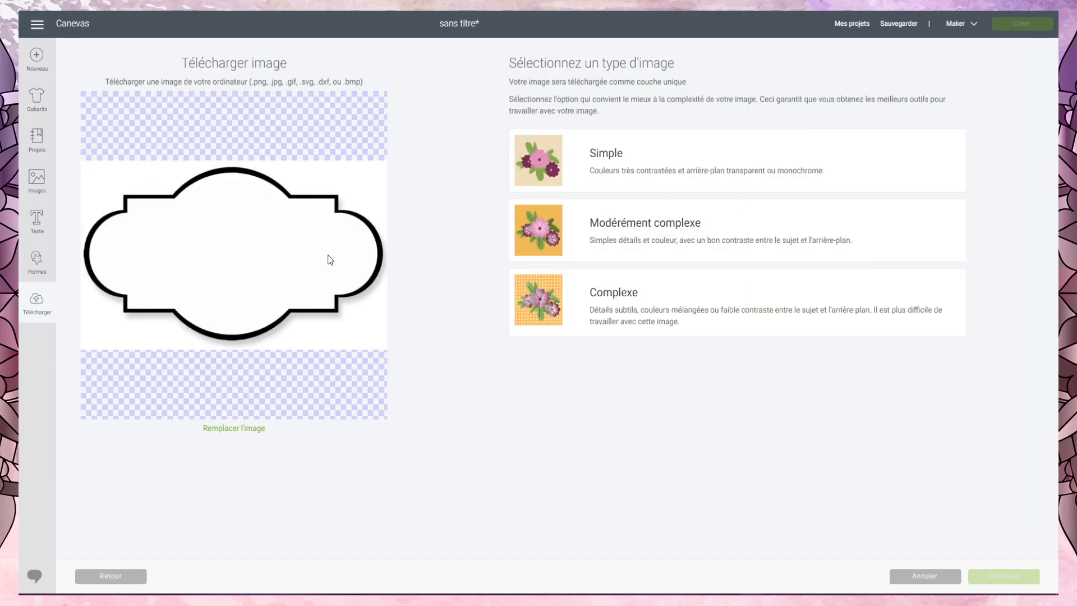
left_click(685, 152)
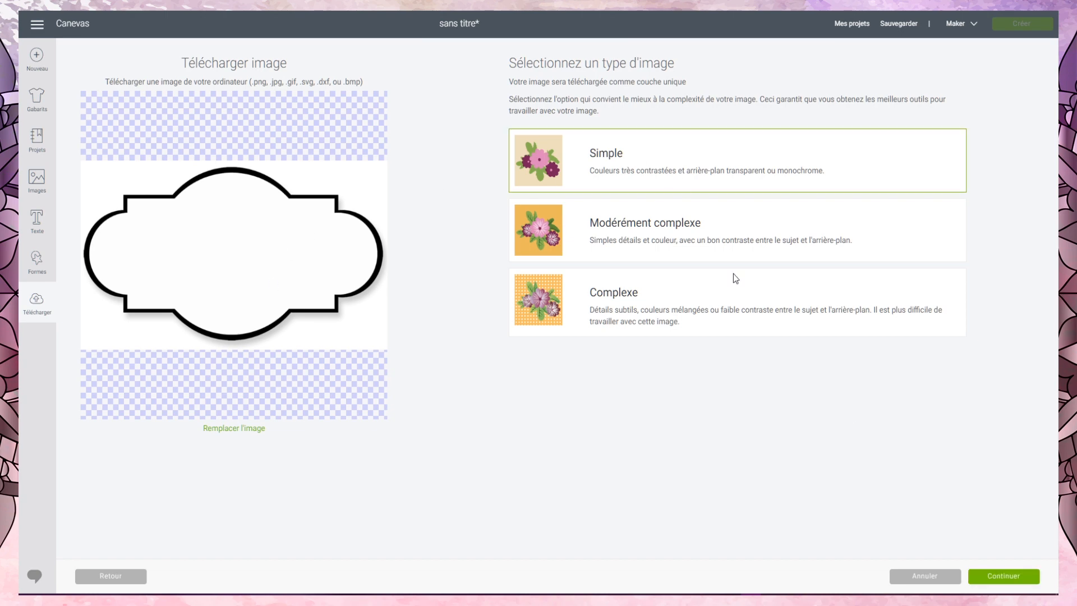
left_click(1013, 583)
Step: Erase the white areas inside and outside the label's black outline and continue to the saving options
left_click(551, 198)
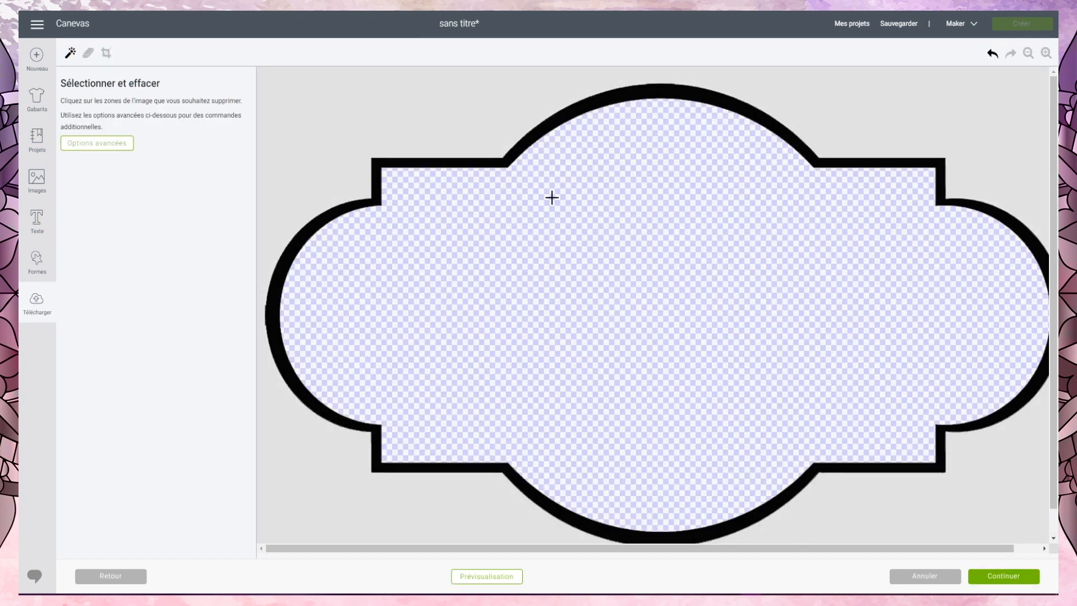
left_click(387, 115)
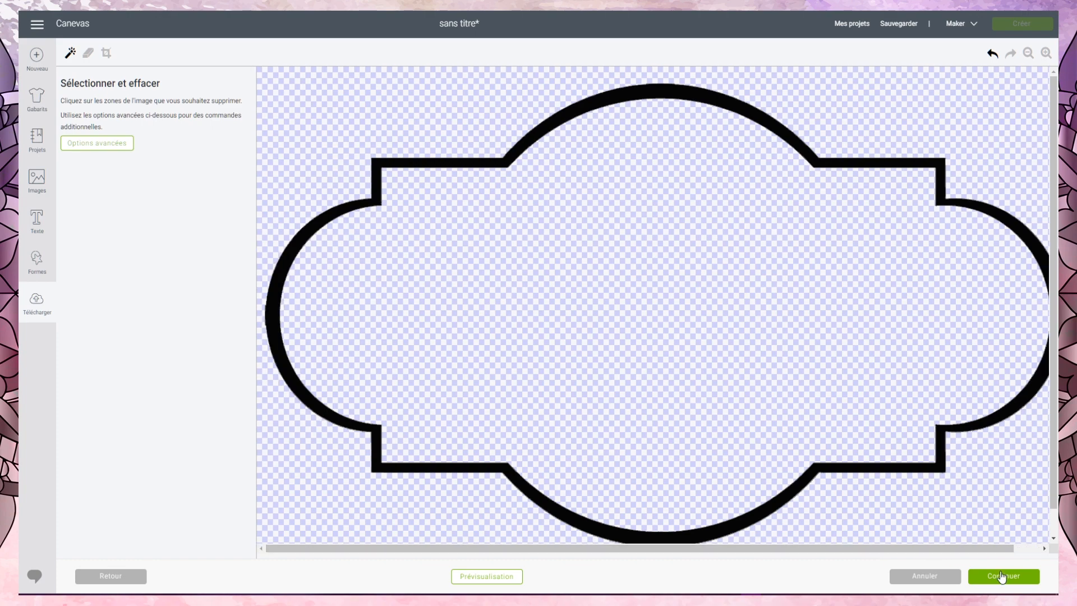
left_click(998, 577)
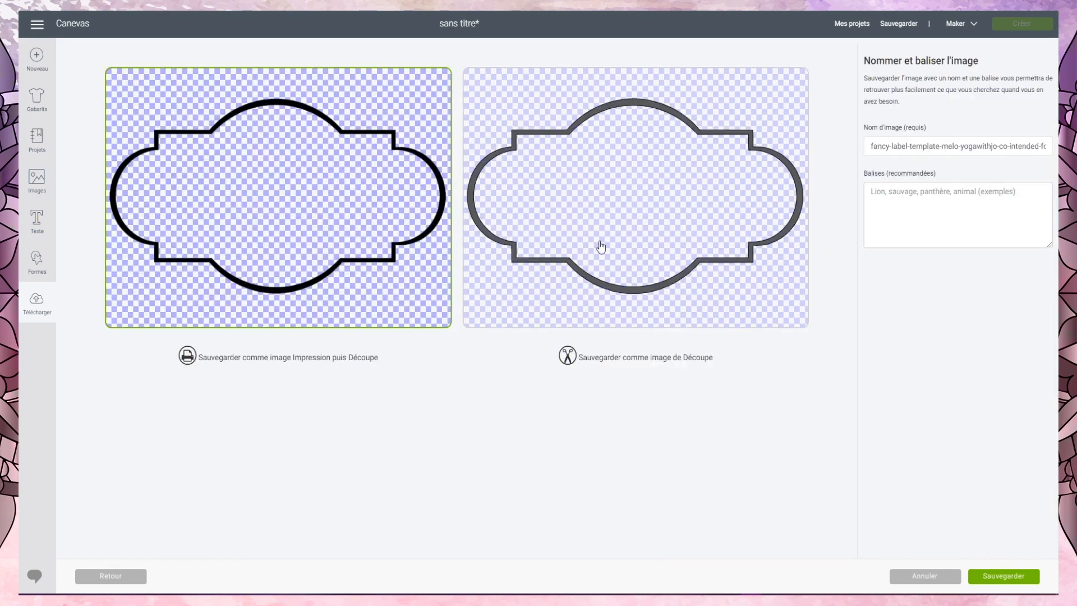
Step: Save the label as a cut image (image de Découpe) and insert it into the canvas
left_click(516, 298)
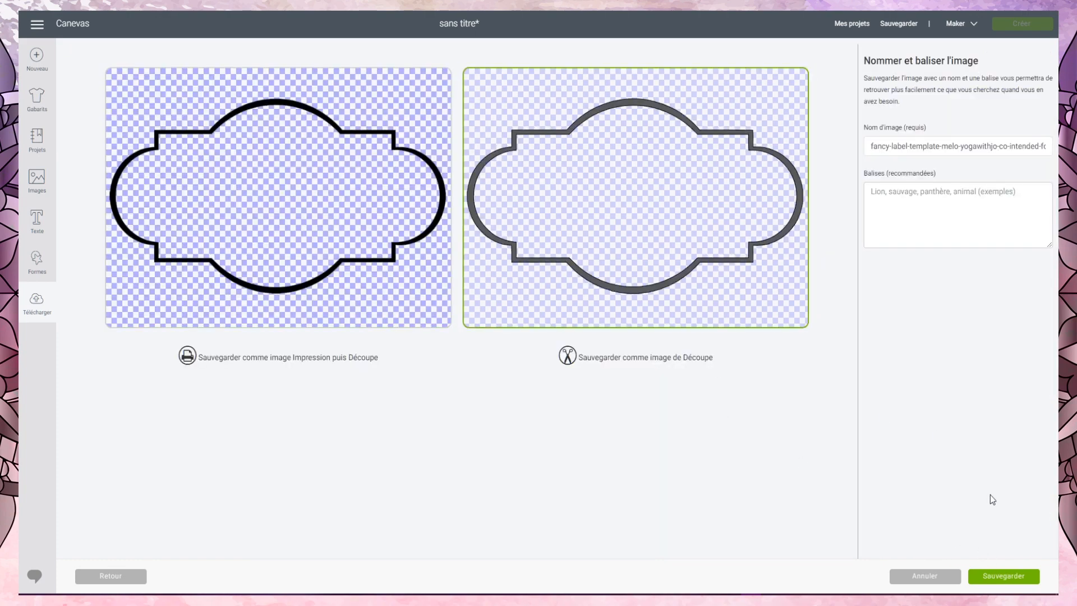
left_click(1004, 576)
left_click(149, 362)
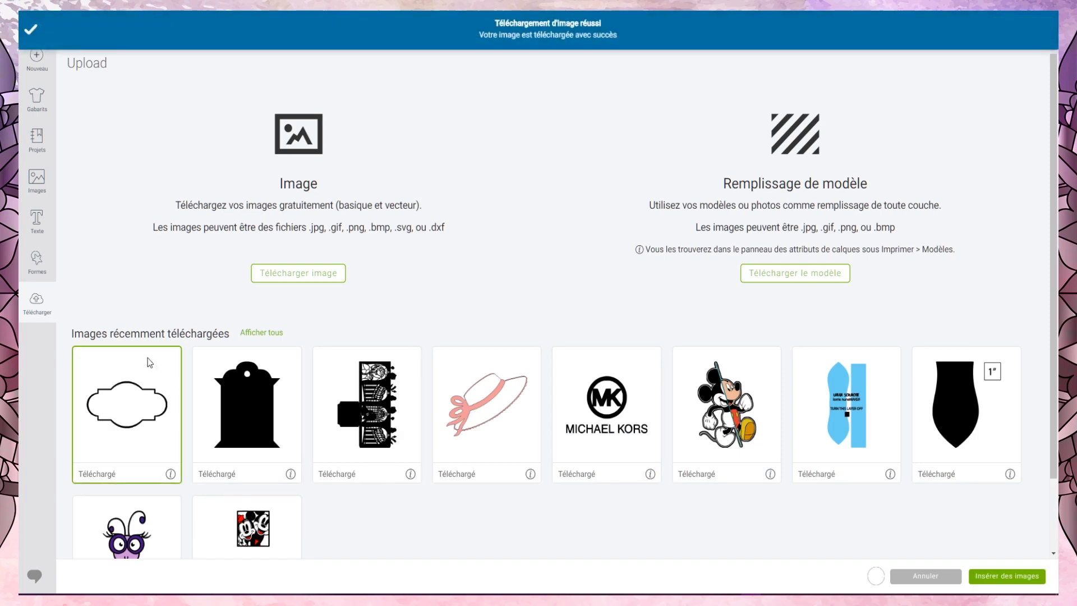
left_click(1001, 575)
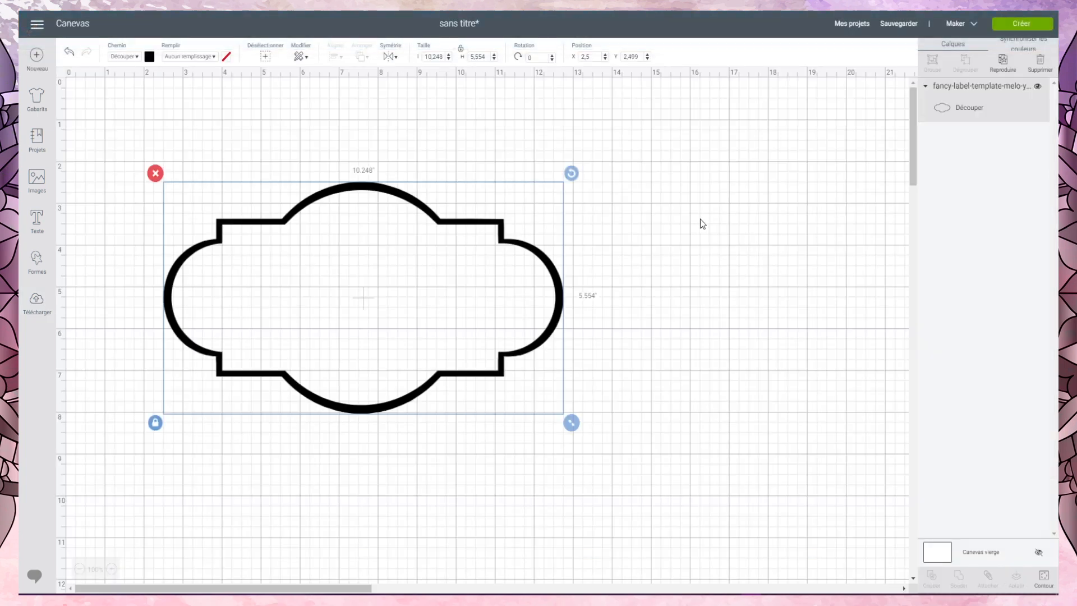
Step: Move the label outline around the canvas, leave it at about X 4.4, Y 1.7 inches, and deselect it
left_click_drag(338, 193, 348, 154)
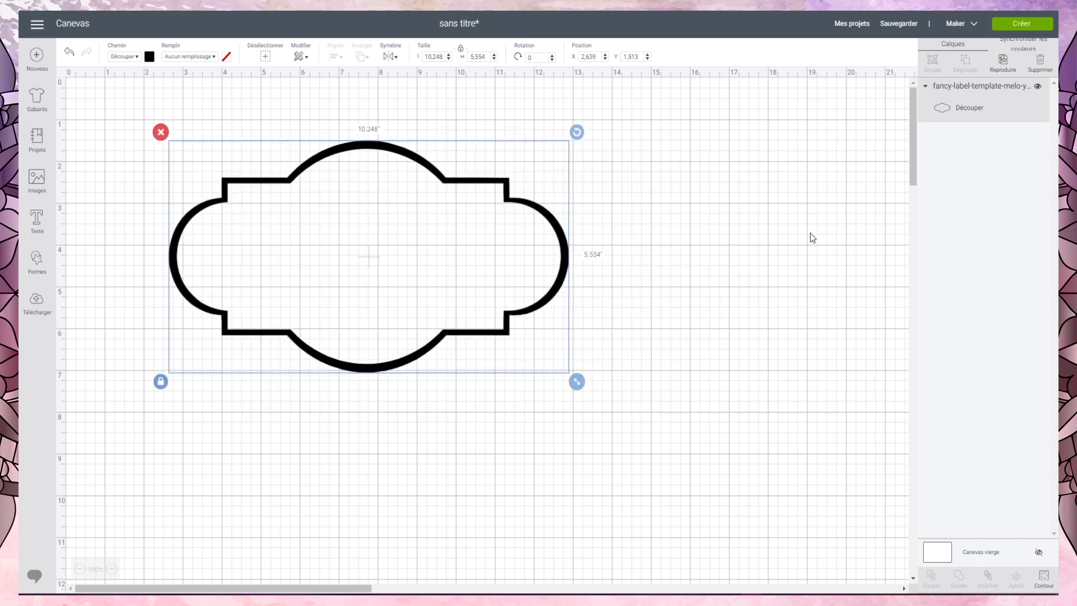
left_click(734, 244)
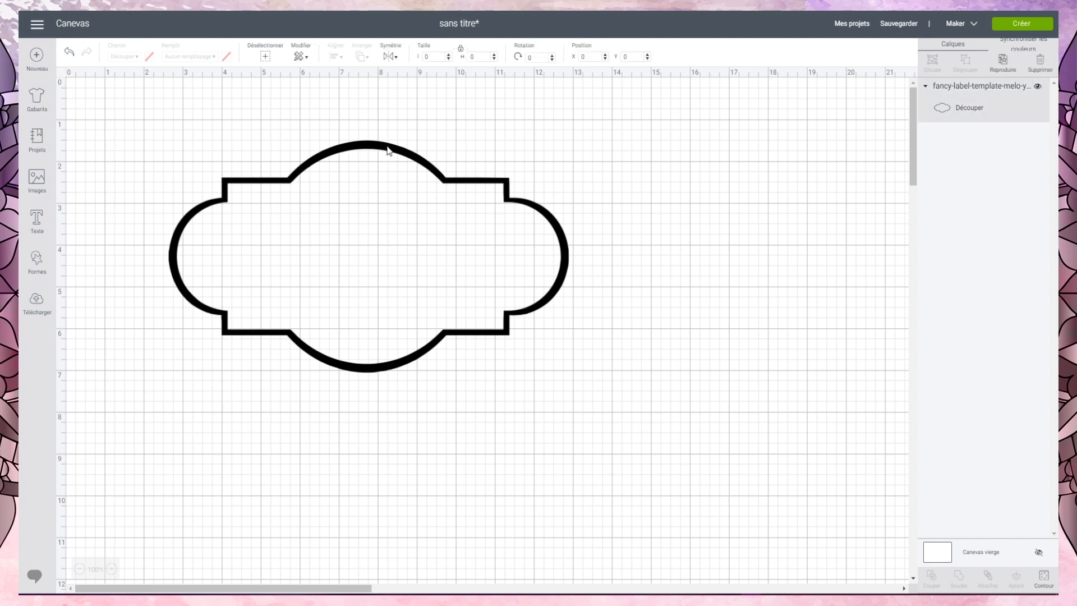
left_click_drag(389, 148, 452, 152)
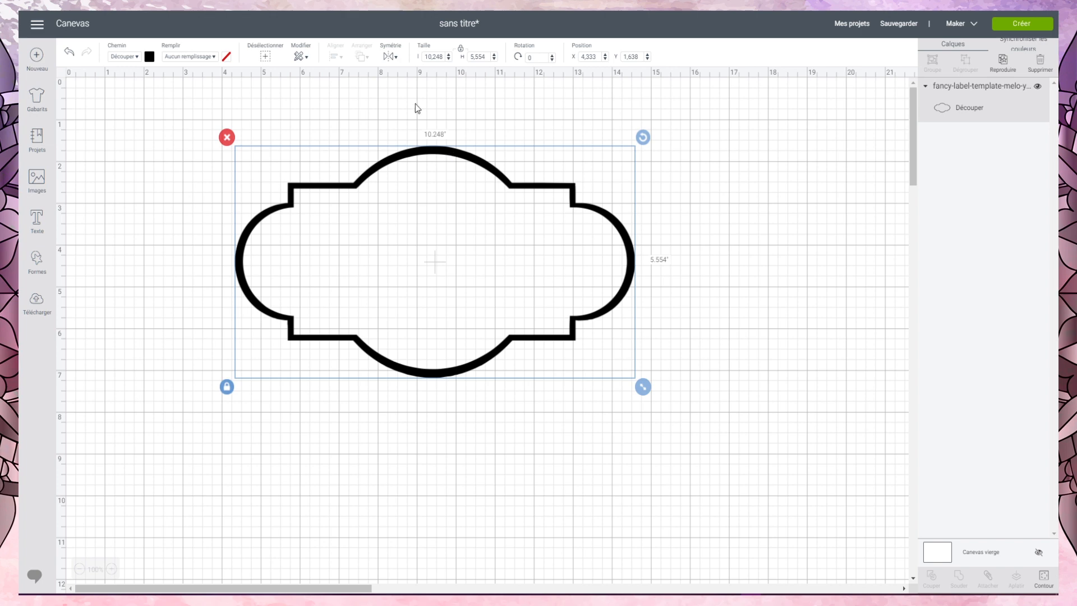
left_click(716, 152)
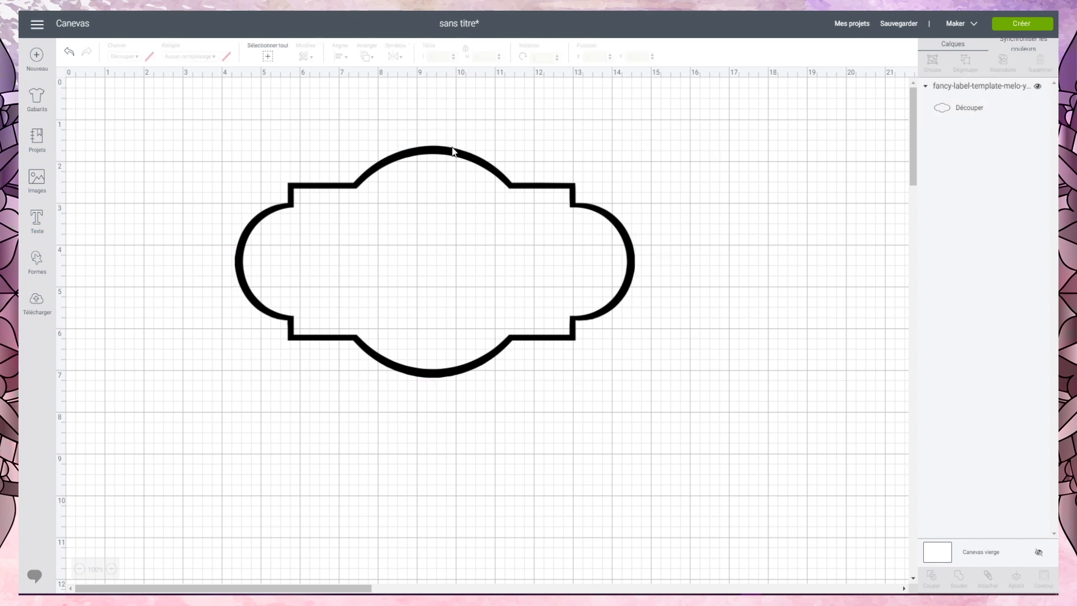
left_click_drag(448, 155, 437, 133)
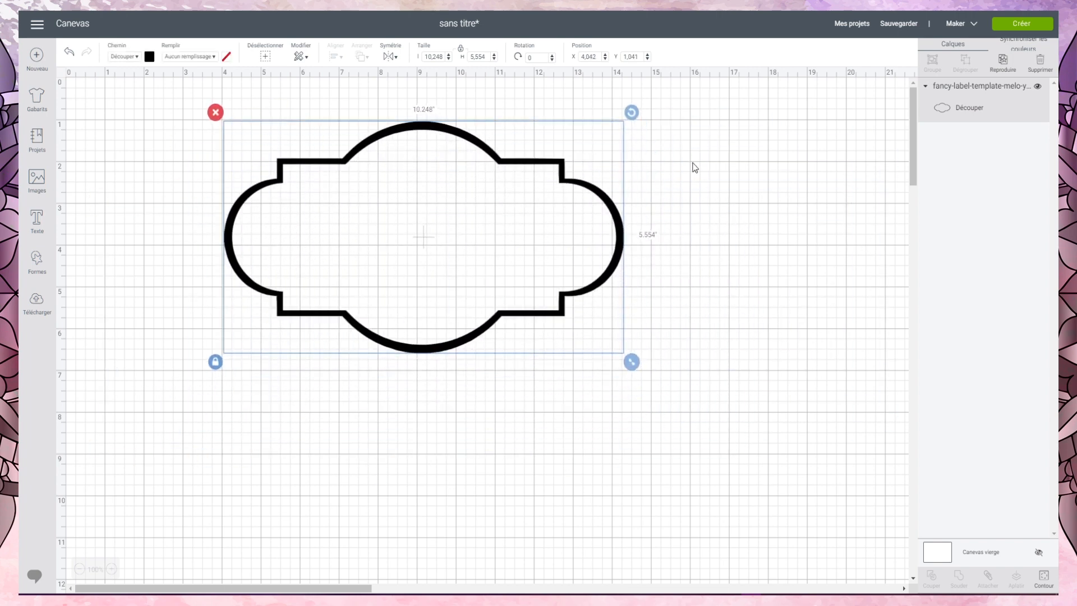
left_click(758, 176)
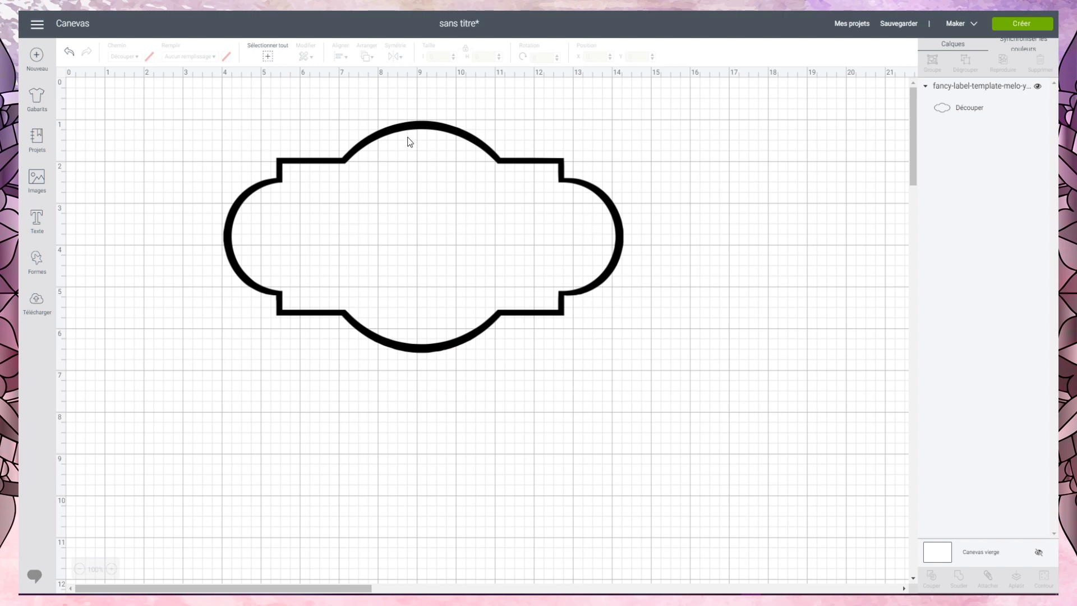
left_click_drag(419, 134, 395, 127)
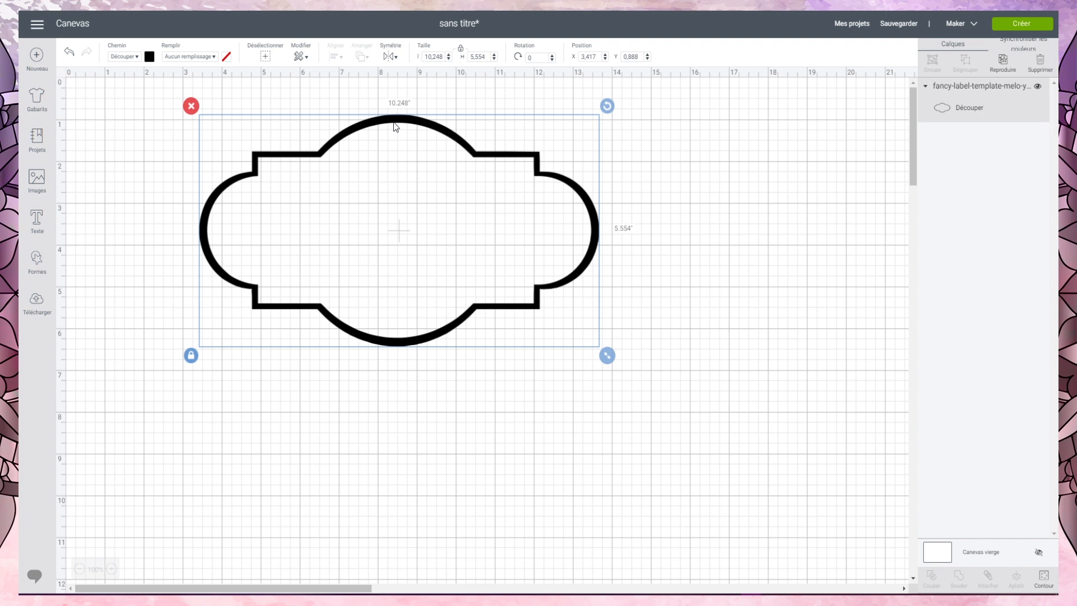
mouse_move(396, 127)
left_mouse_down()
mouse_move(448, 173)
mouse_move(480, 173)
mouse_move(383, 116)
mouse_move(424, 123)
mouse_move(353, 114)
mouse_move(405, 115)
left_mouse_up()
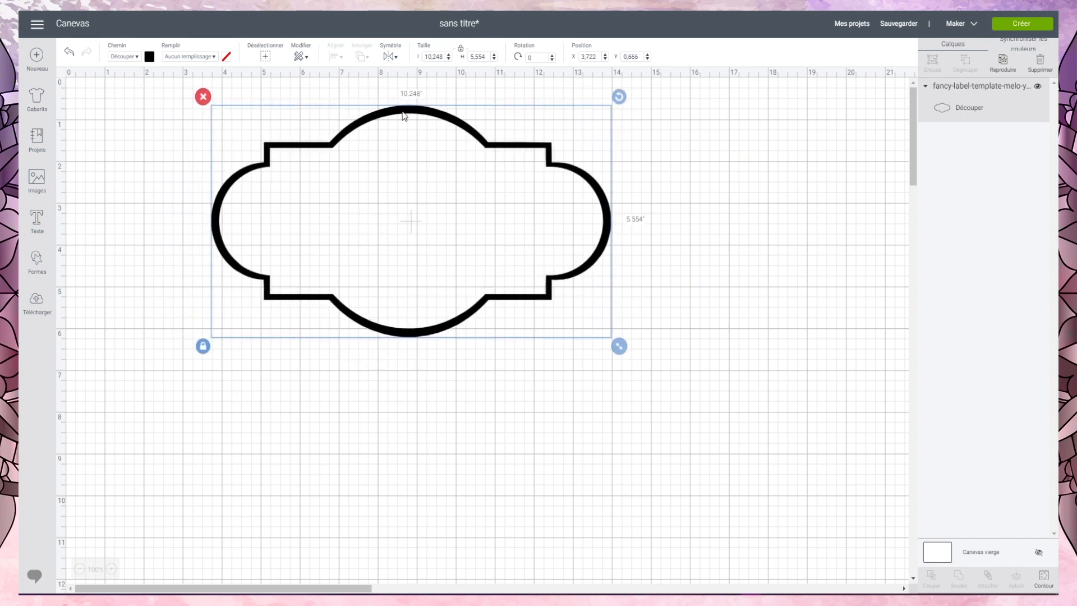
left_click(709, 166)
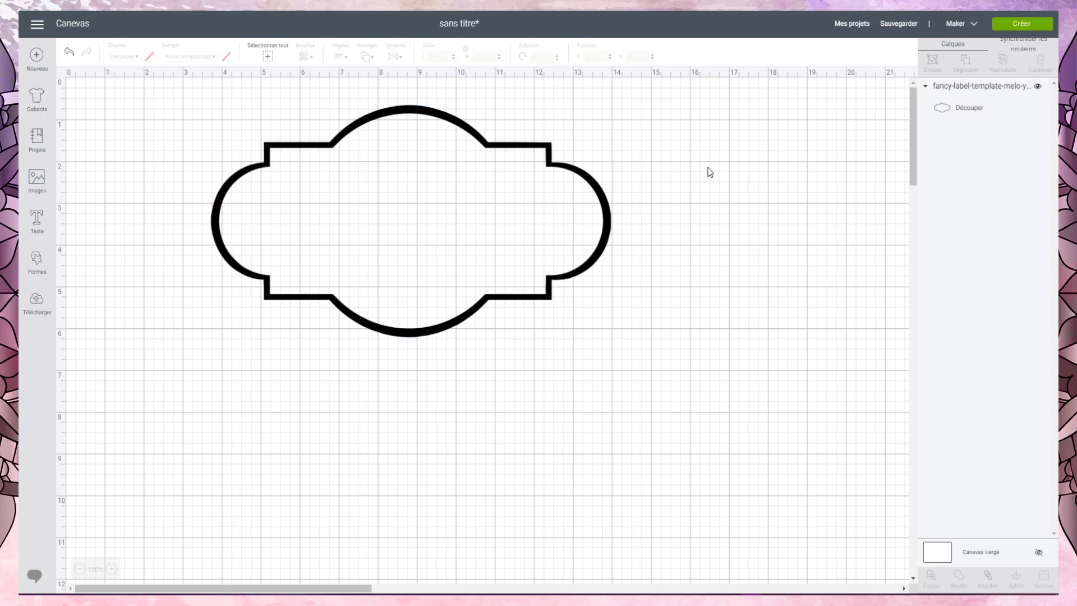
left_click_drag(413, 117, 441, 161)
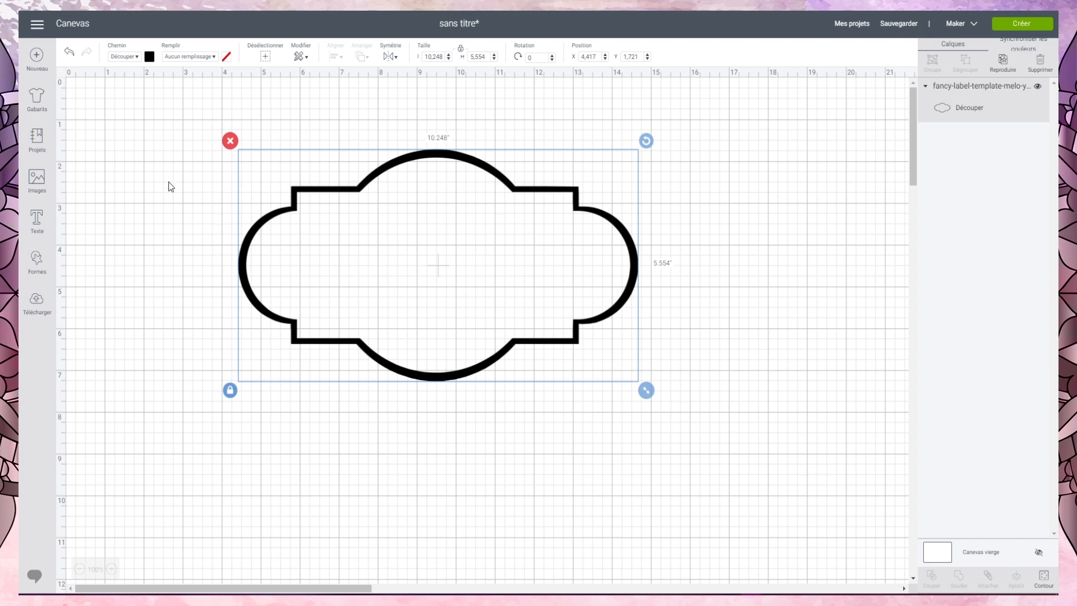
left_click(755, 203)
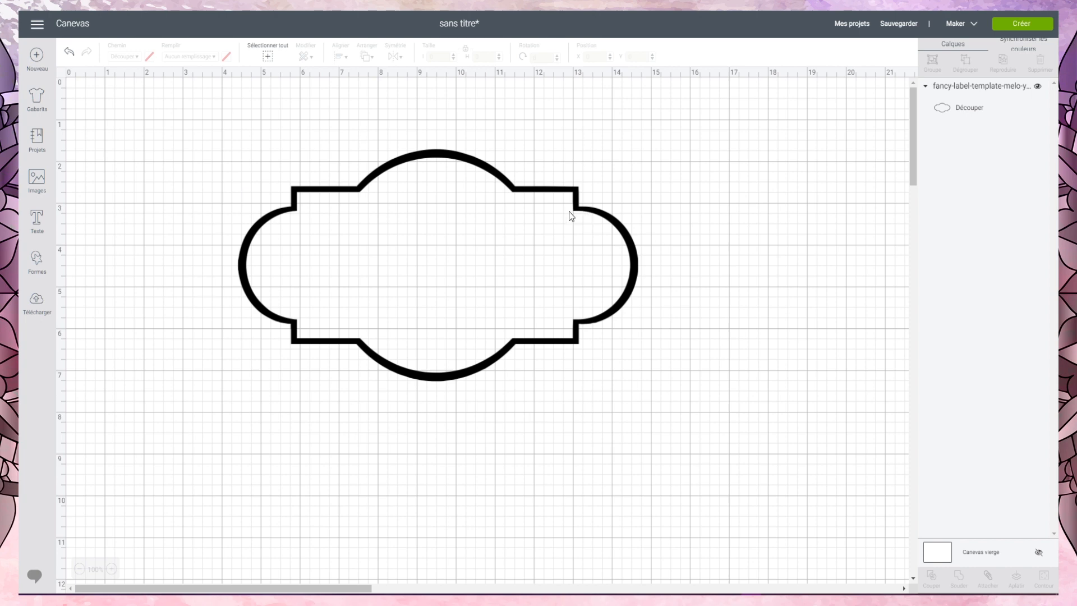
Step: Cycle the canvas grid display through its modes and leave the background without any grid lines
left_click(63, 74)
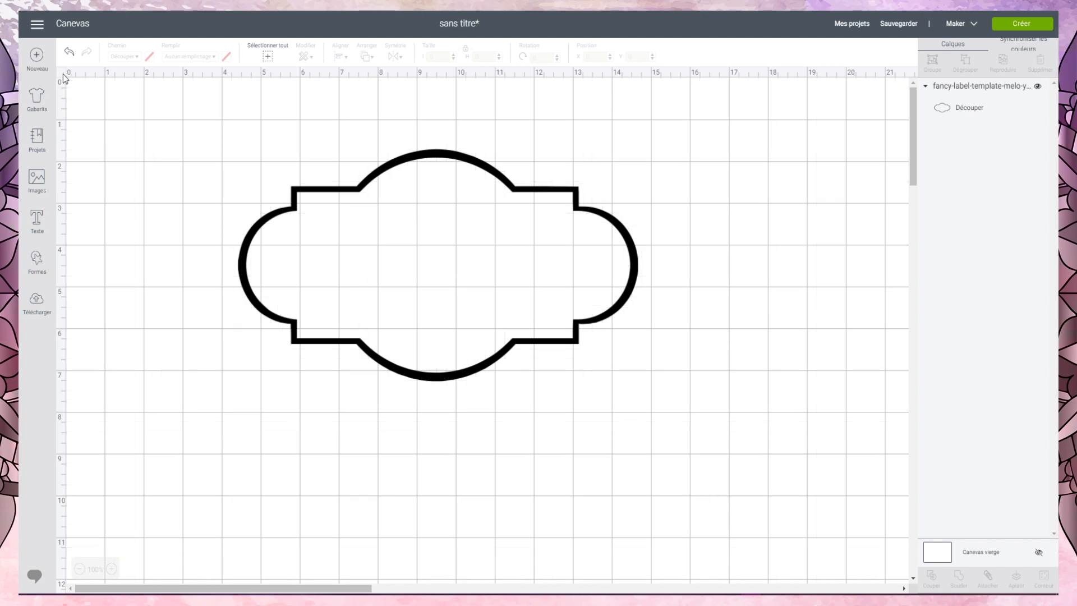
left_click(63, 74)
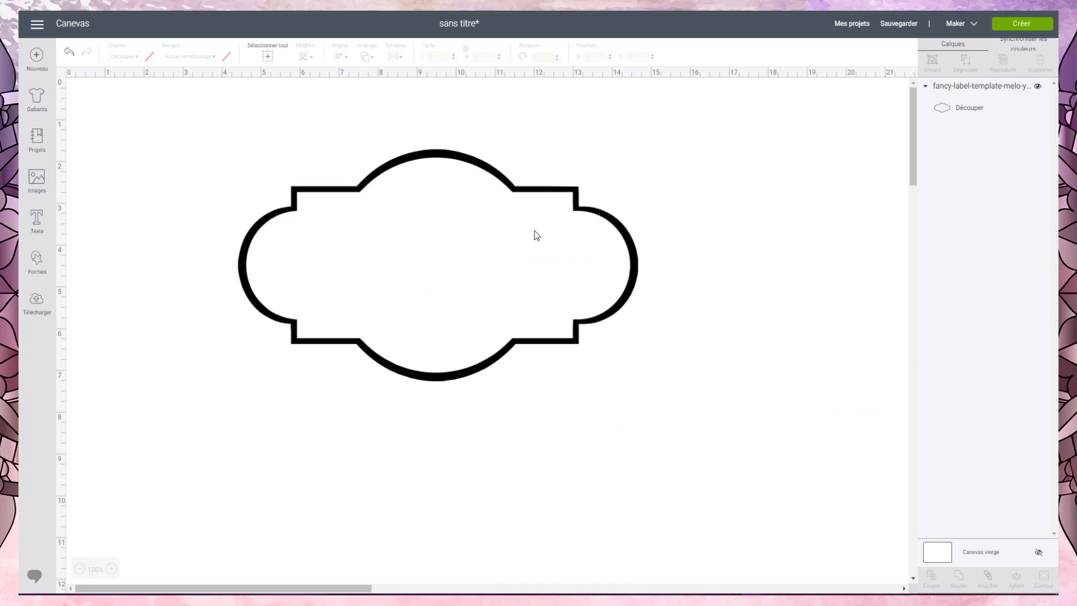
left_click(64, 76)
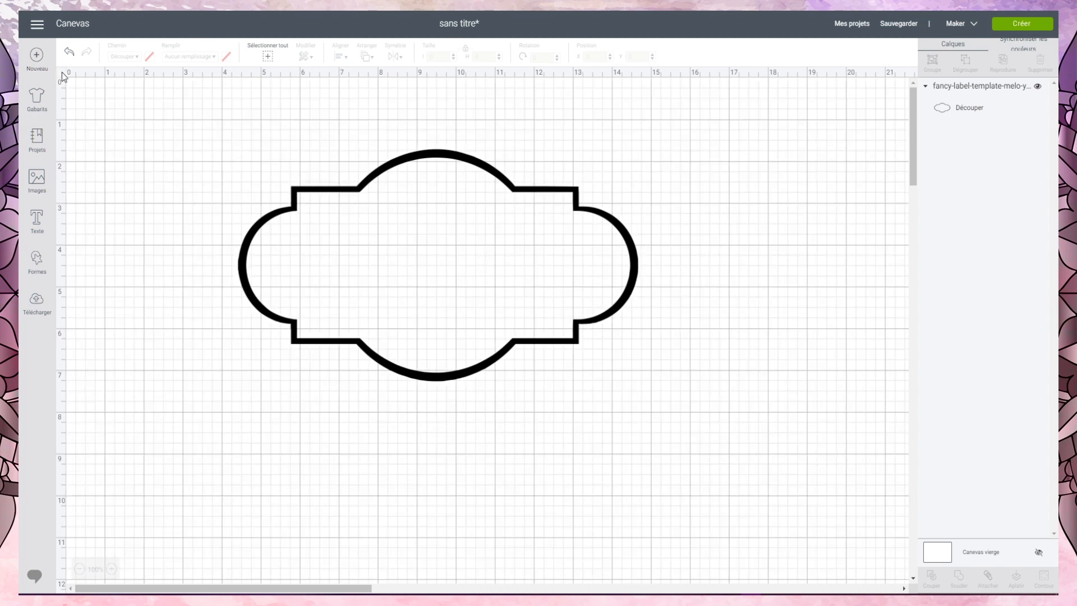
left_click(62, 73)
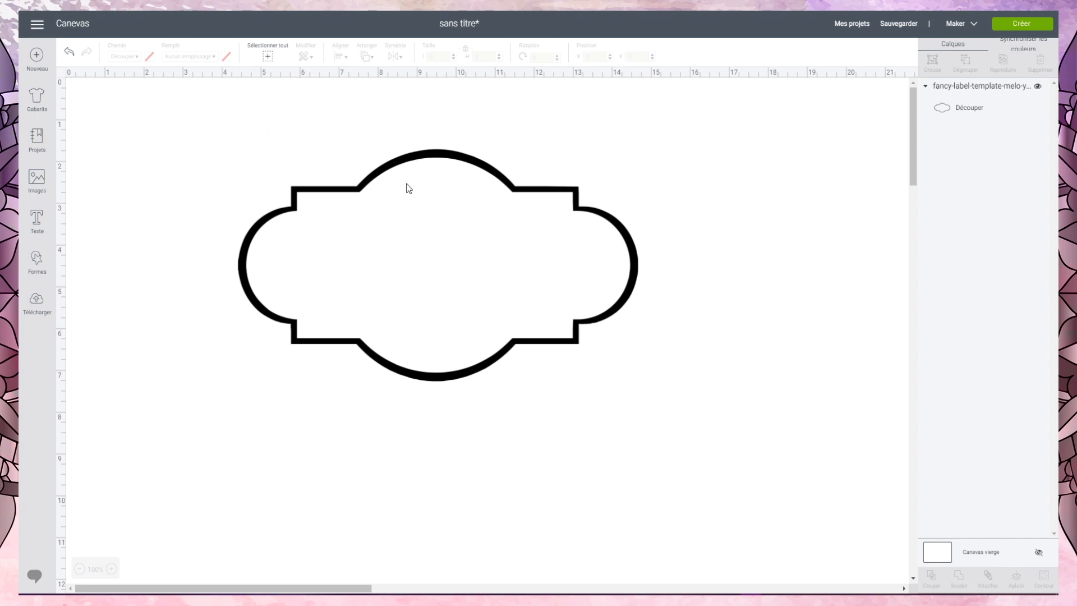
Step: Recolour the label outline from the material colours palette to purple and deselect it
left_click(413, 161)
left_click(149, 57)
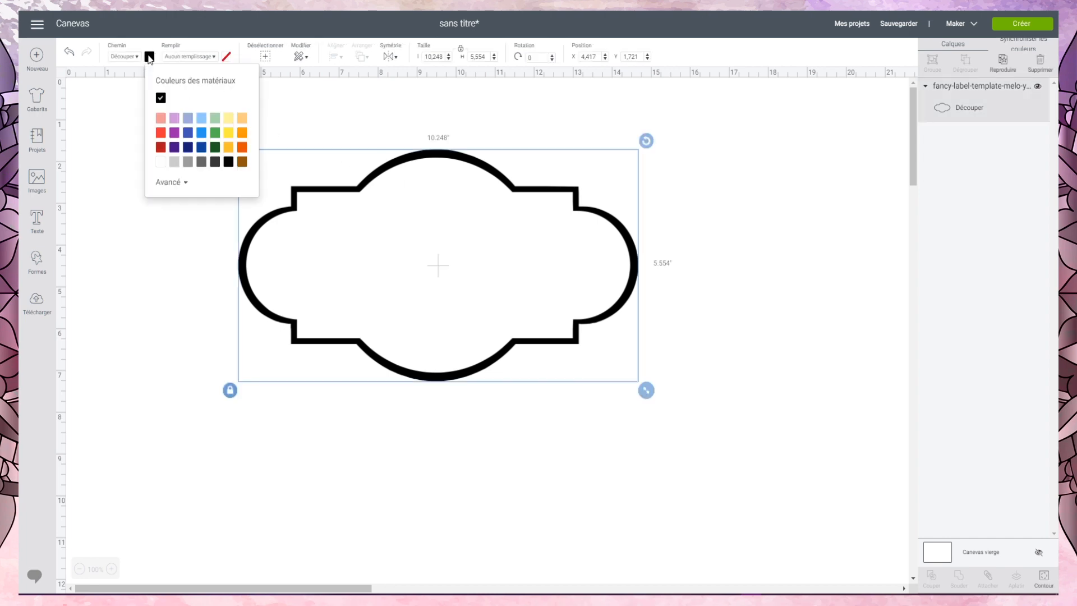
left_click(174, 133)
left_click(130, 223)
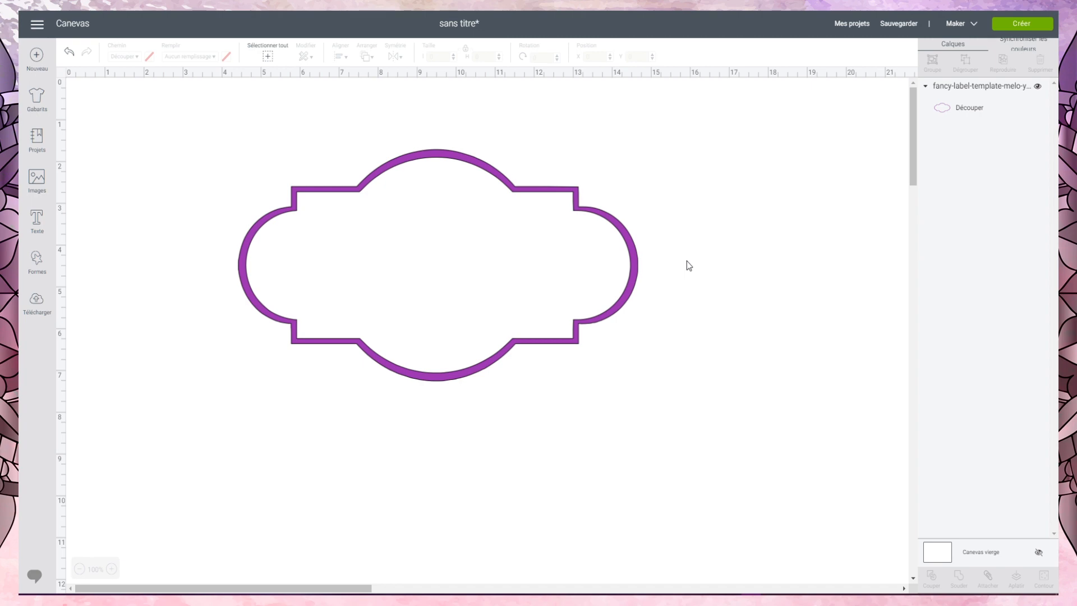
Step: Set the label outline's fill (Remplir) to Imprimer and deselect it
left_click(390, 171)
left_click(208, 56)
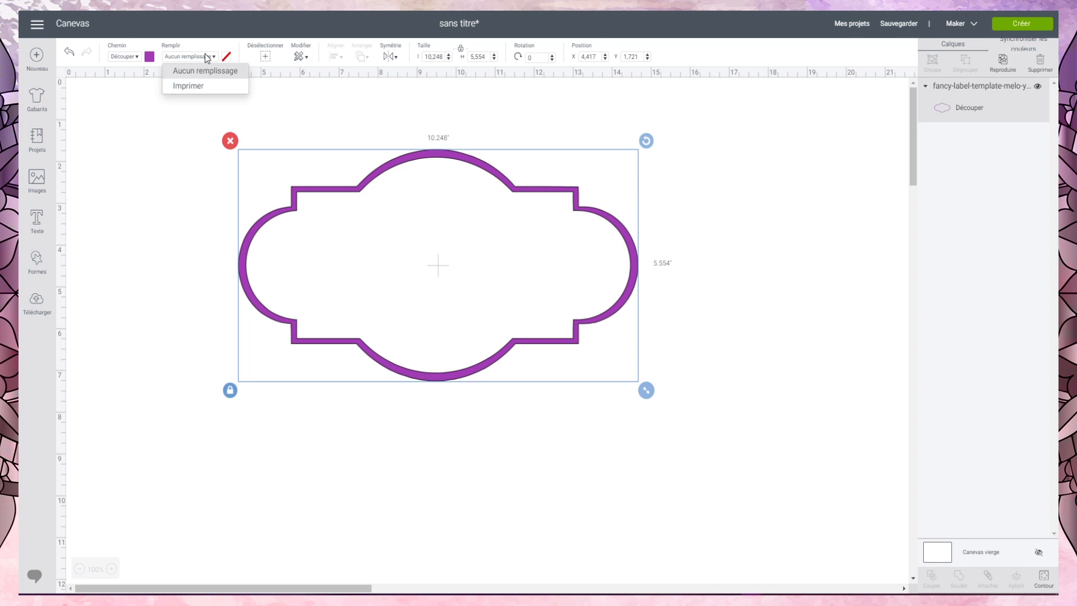
left_click(196, 86)
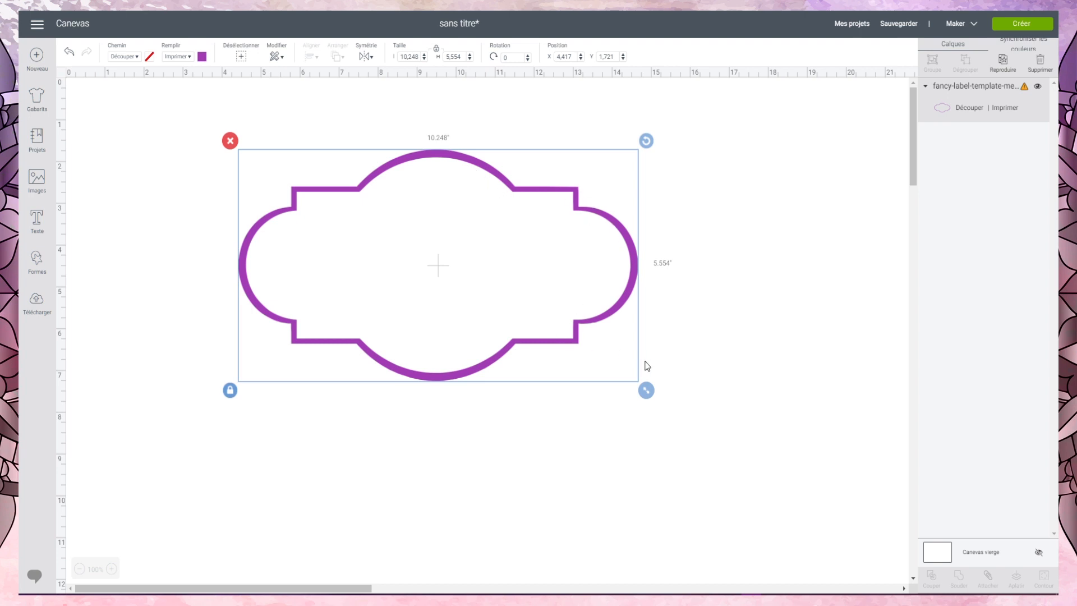
left_click(753, 237)
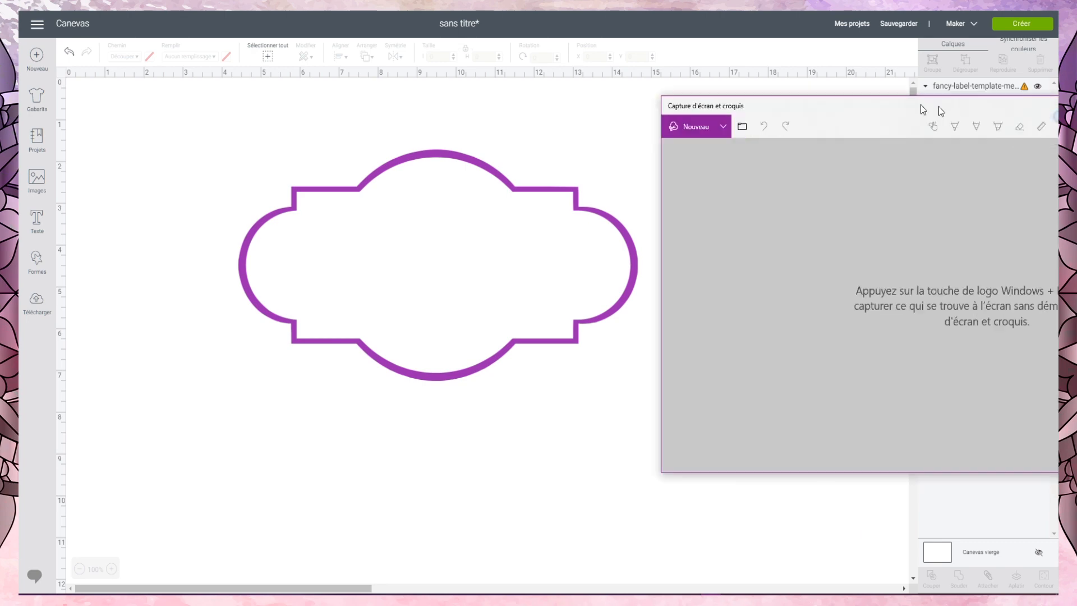
Step: Arrange the Capture d'écran et croquis and Outil Capture d'écran windows over the canvas, look into the Start menu, and return to the bare canvas
left_click_drag(921, 106, 366, 43)
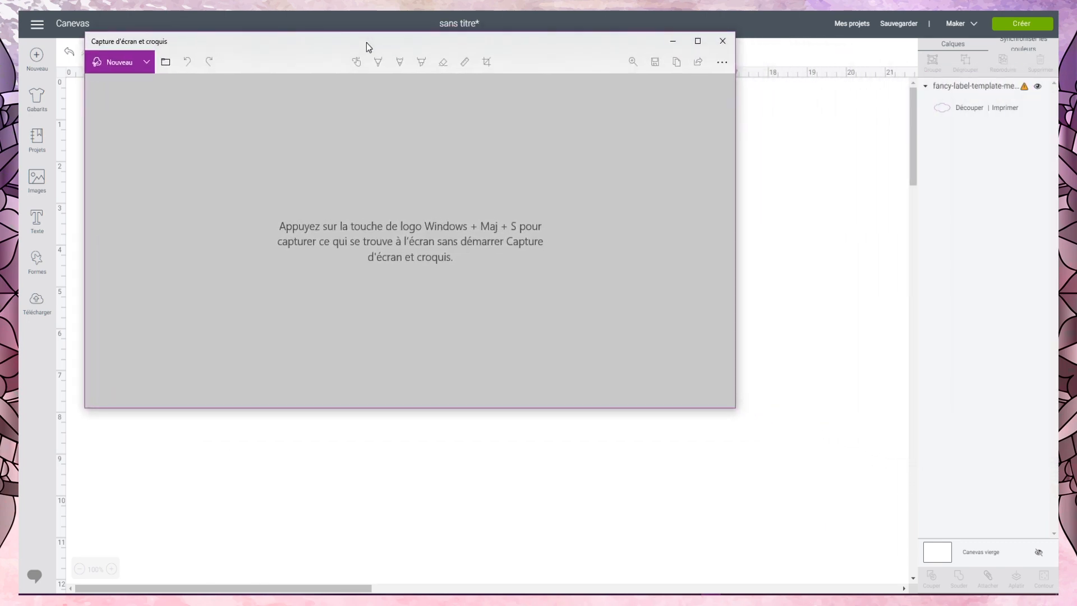
left_click(593, 594)
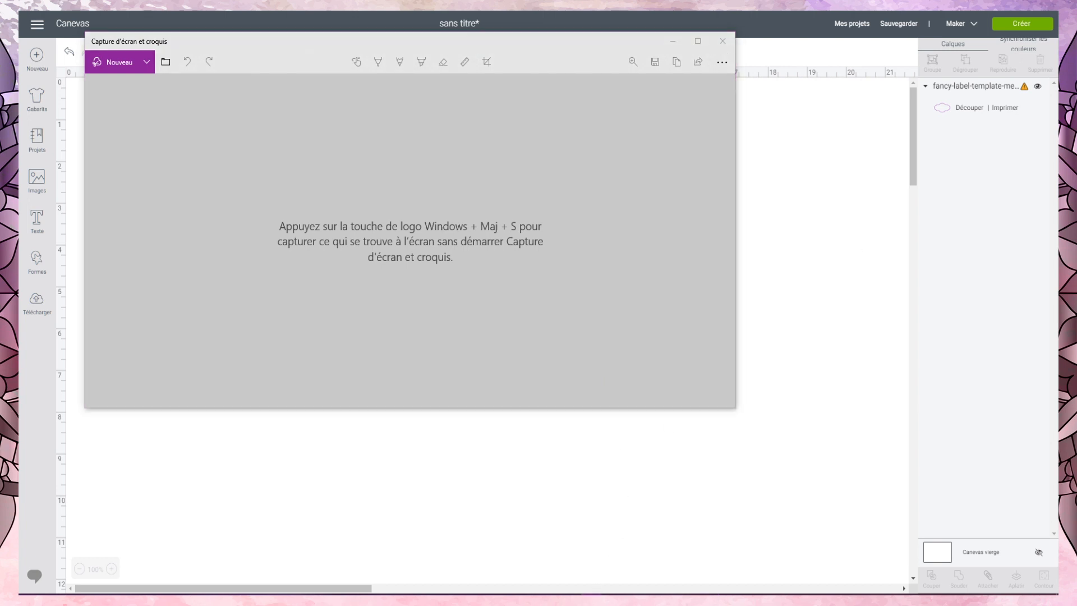
left_click_drag(941, 193, 742, 194)
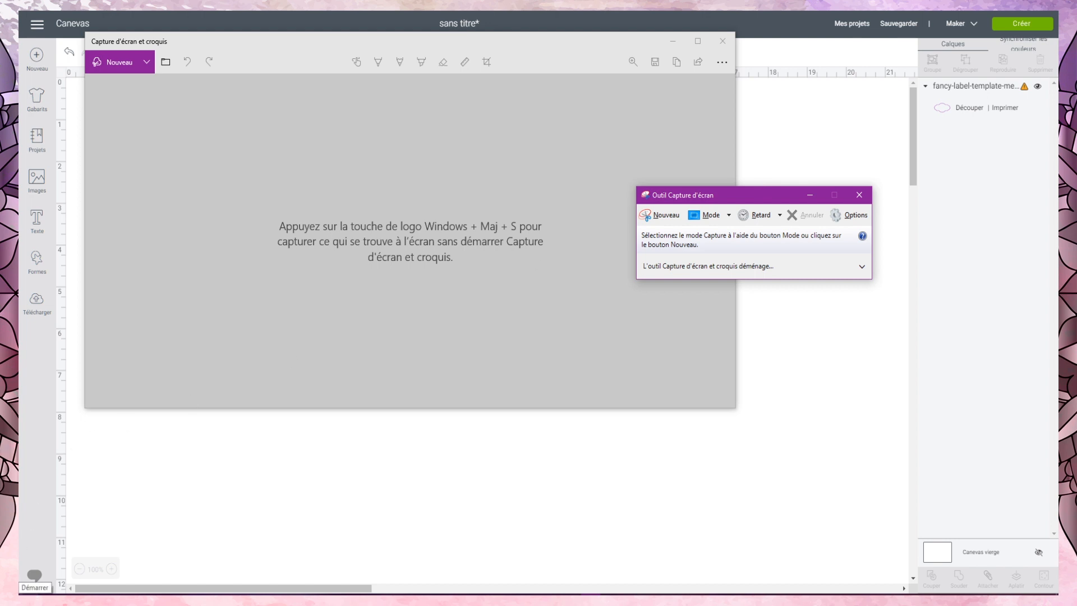
left_click(28, 593)
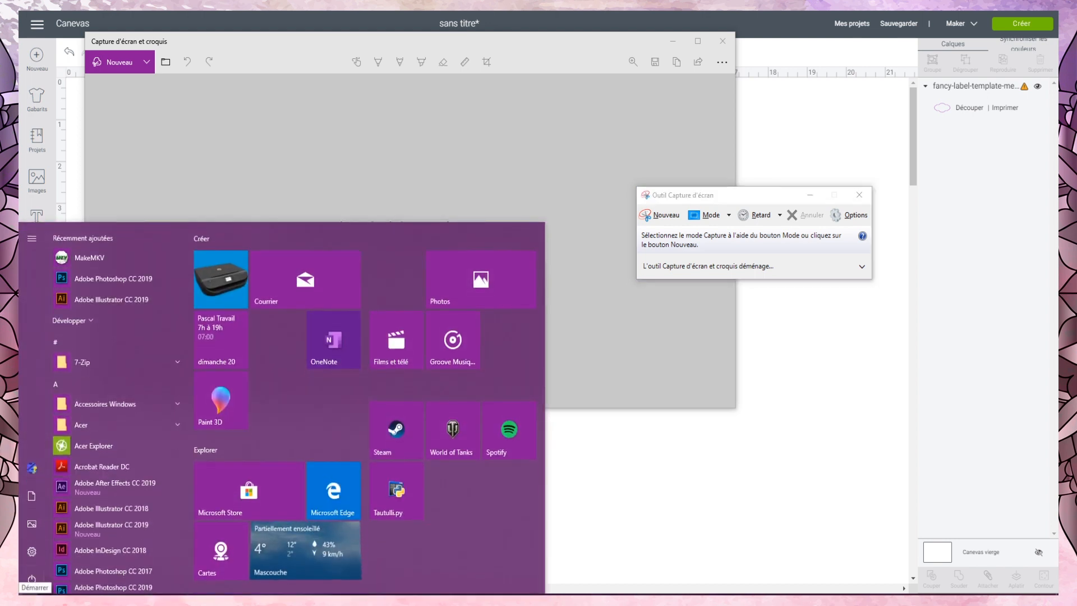
right_click(28, 593)
left_click(707, 432)
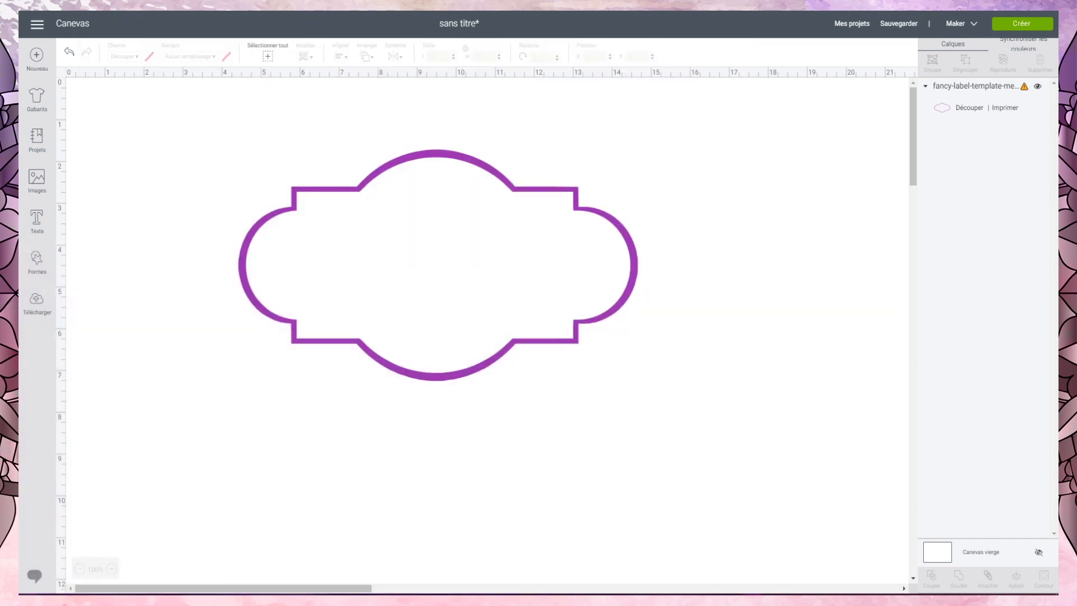
Step: Search Windows for "capt", open Outil Capture d'écran from the results, and close it again
right_click(32, 593)
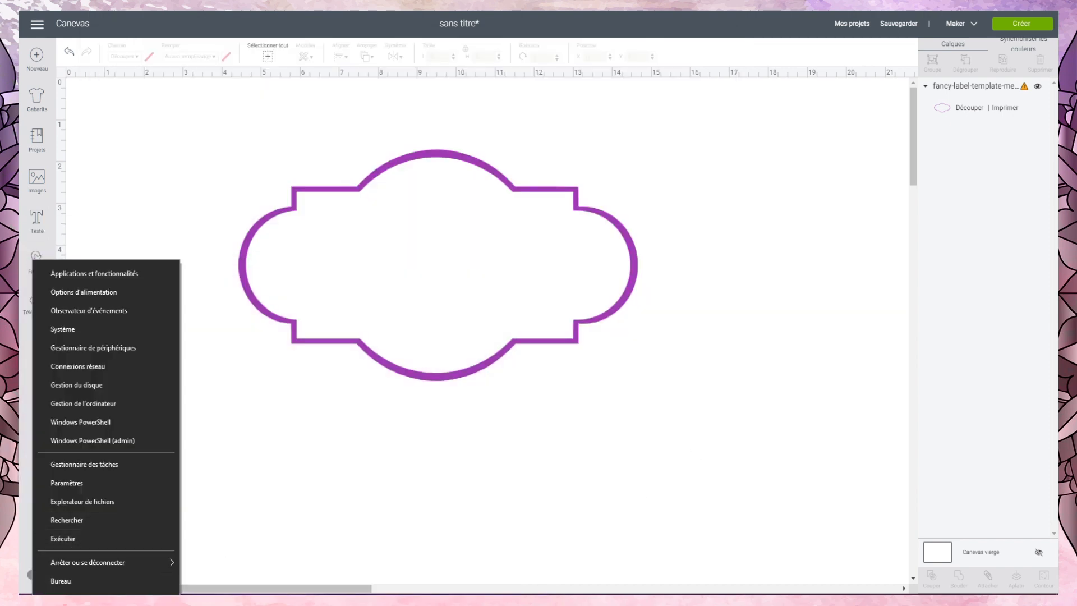
left_click(77, 520)
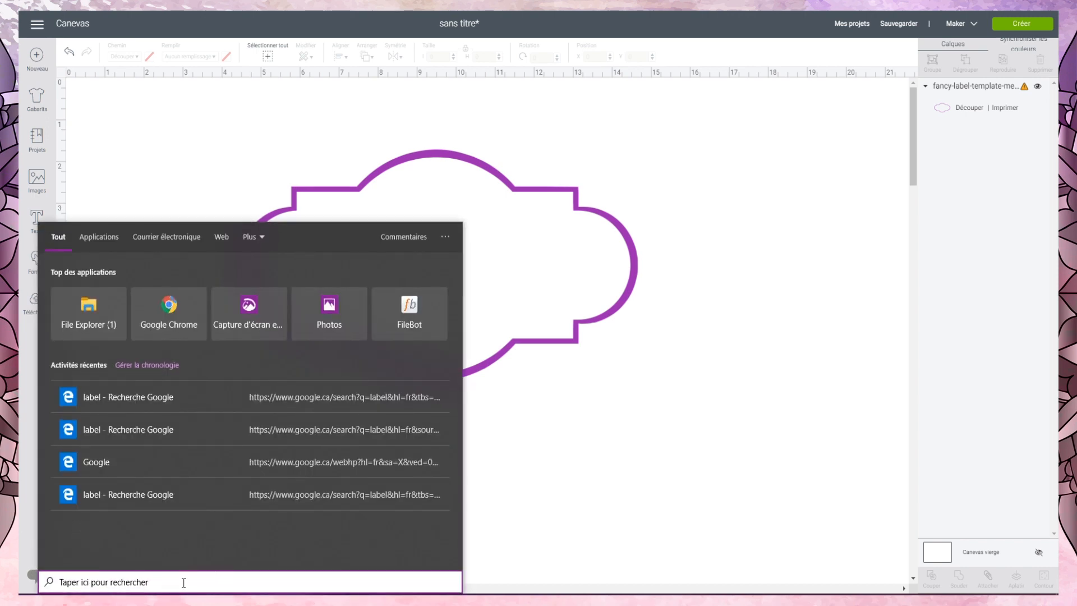
type("capt")
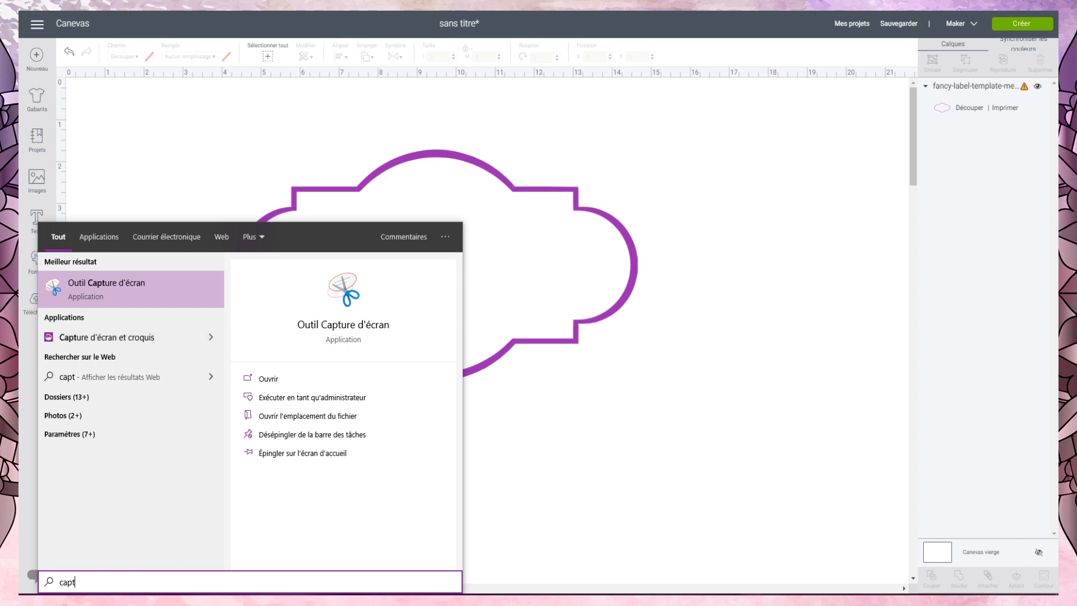
key("Return")
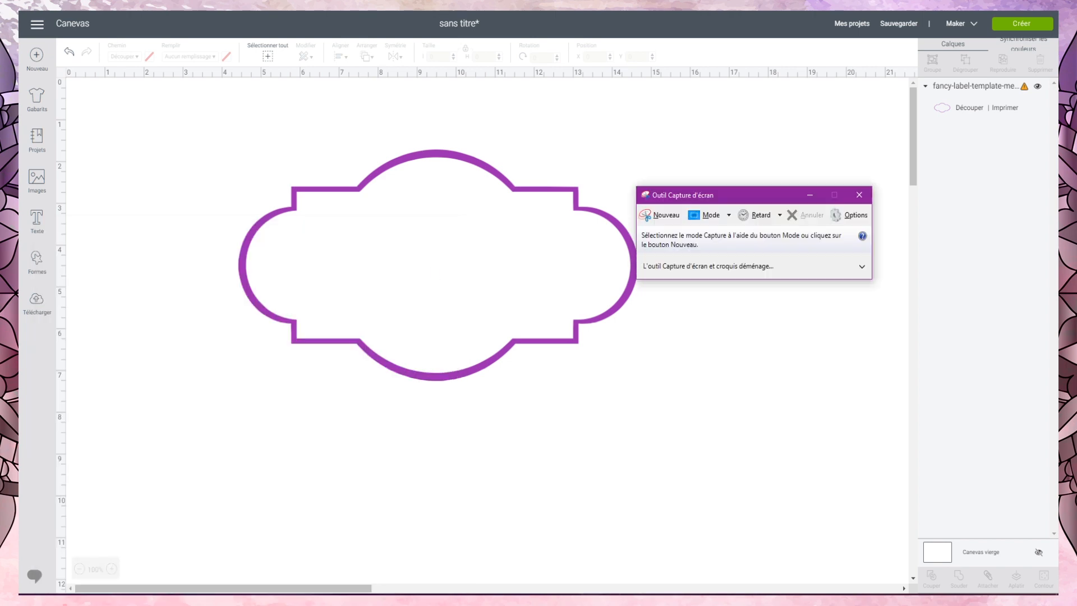
left_click(859, 195)
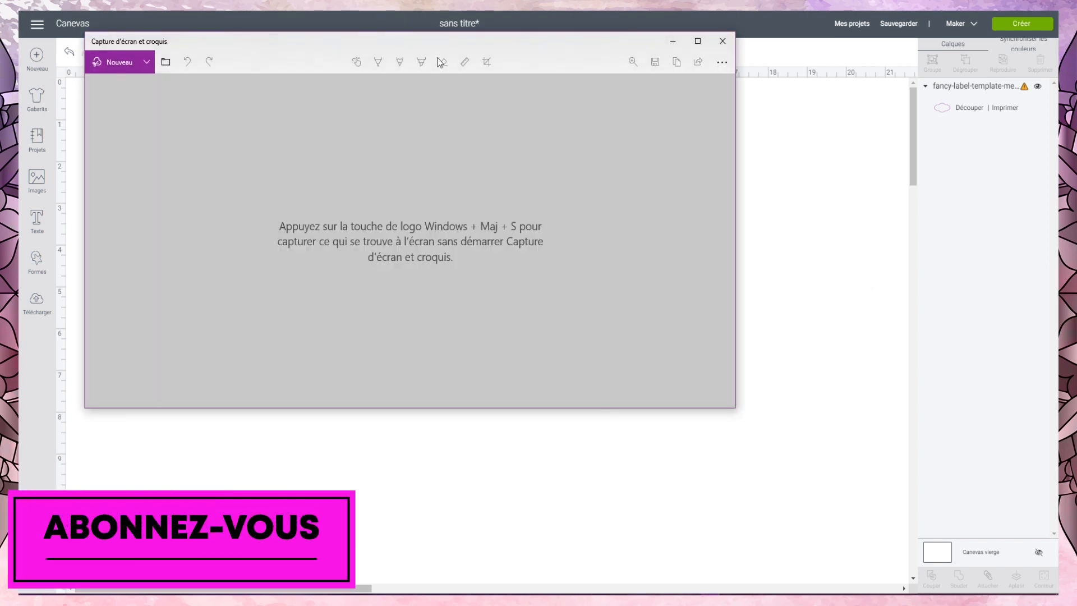
Step: Start a new snip in Capture d'écran et croquis and capture the rectangular area around the purple label
left_click_drag(442, 43, 648, 83)
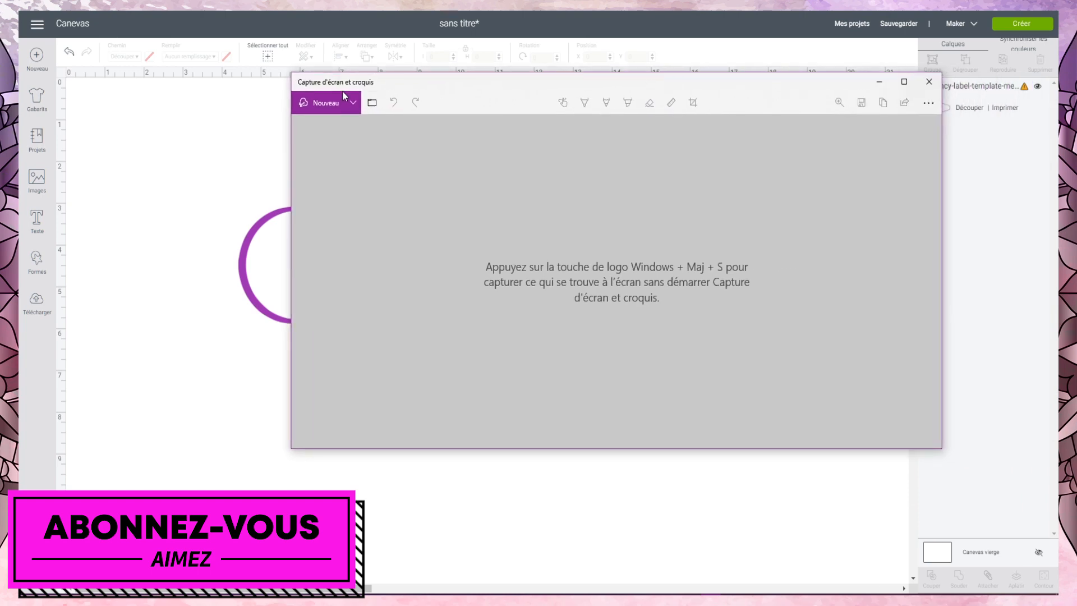
left_click(314, 102)
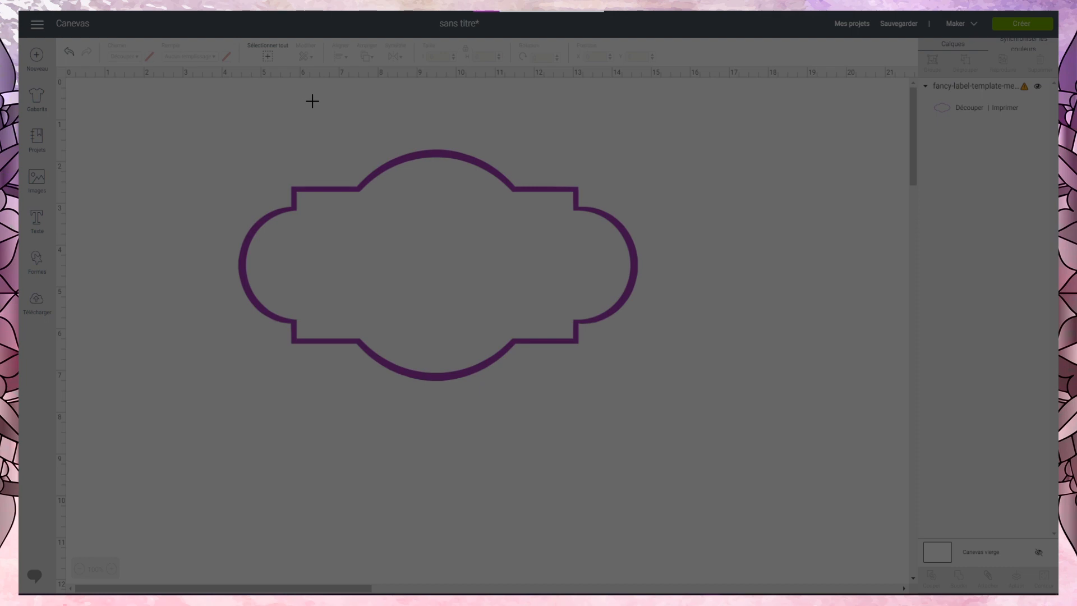
mouse_move(188, 107)
left_mouse_down()
mouse_move(219, 156)
mouse_move(536, 380)
mouse_move(675, 426)
left_mouse_up()
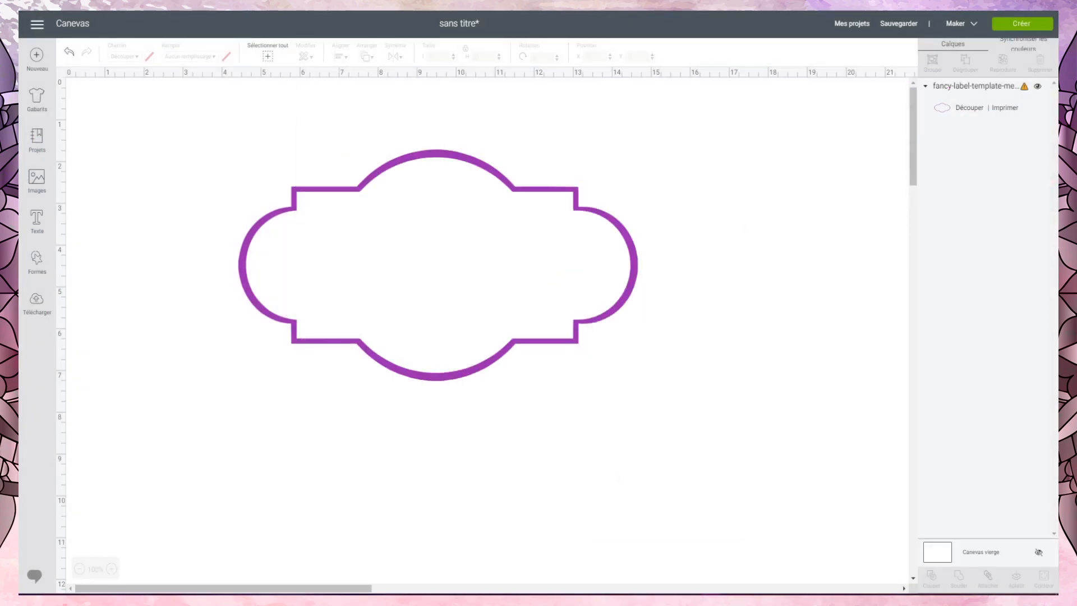
Step: Take another rectangular snip around the whole label and bring the Capture d'écran et croquis window with it over the canvas
key("super+shift+s")
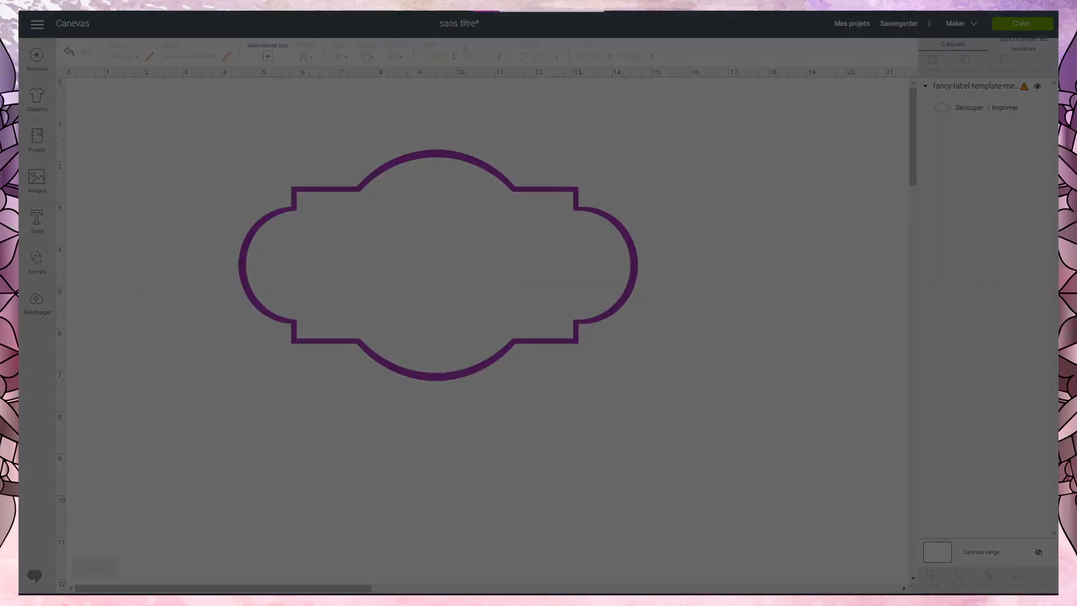
left_click_drag(204, 103, 682, 423)
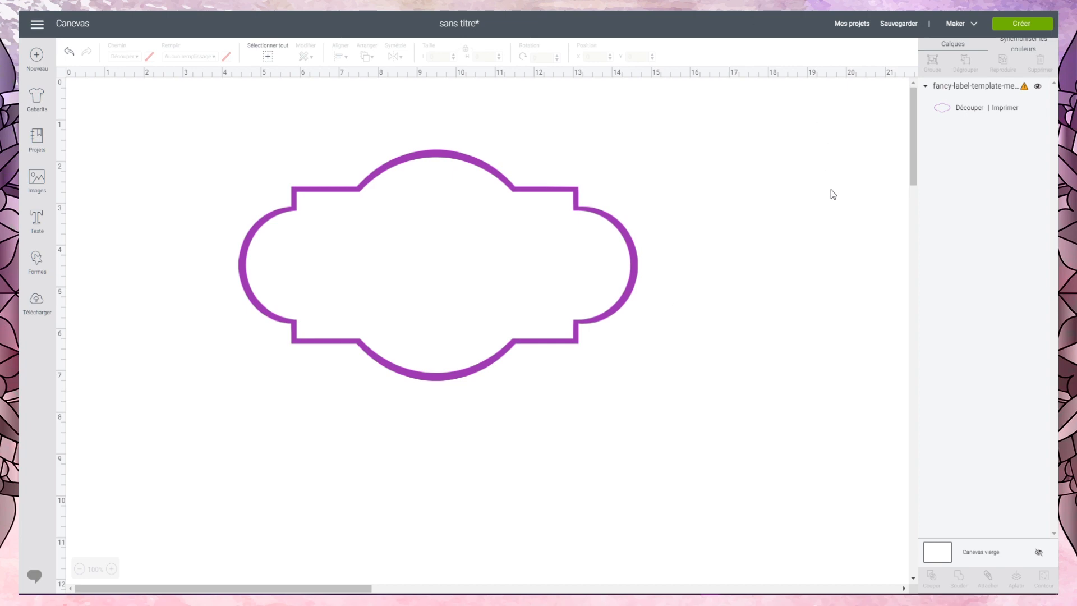
left_click_drag(1076, 147, 519, 88)
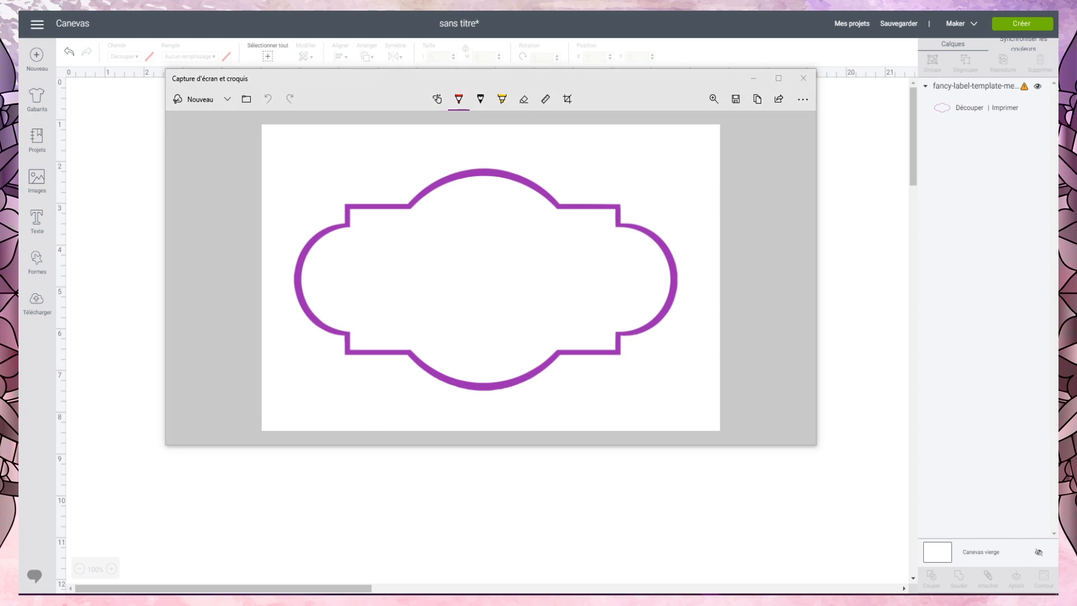
Step: Copy the captured label snip to the clipboard
left_click(753, 103)
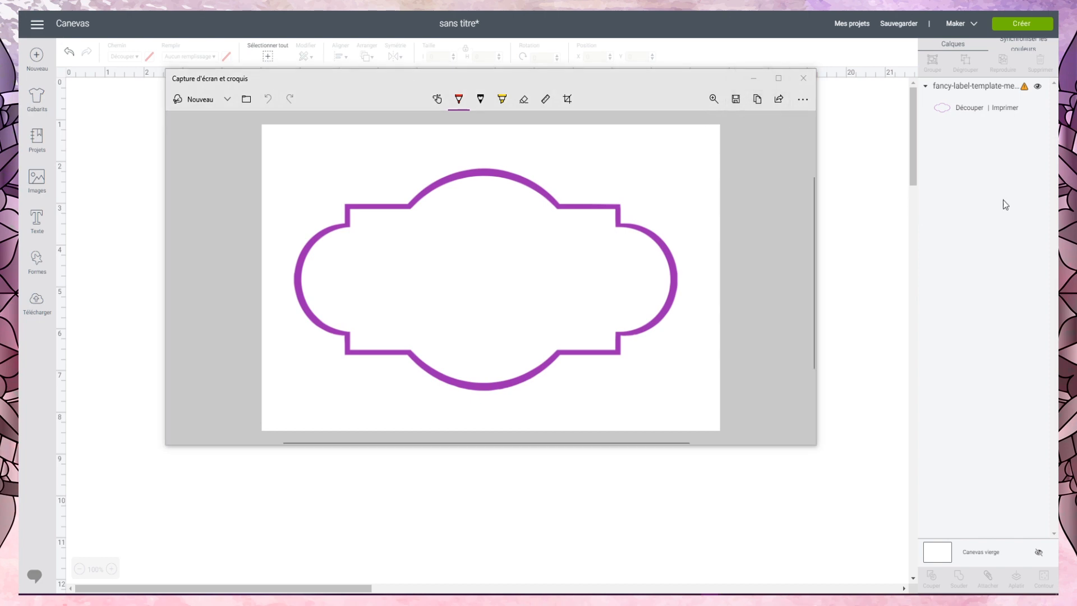
left_click(739, 140)
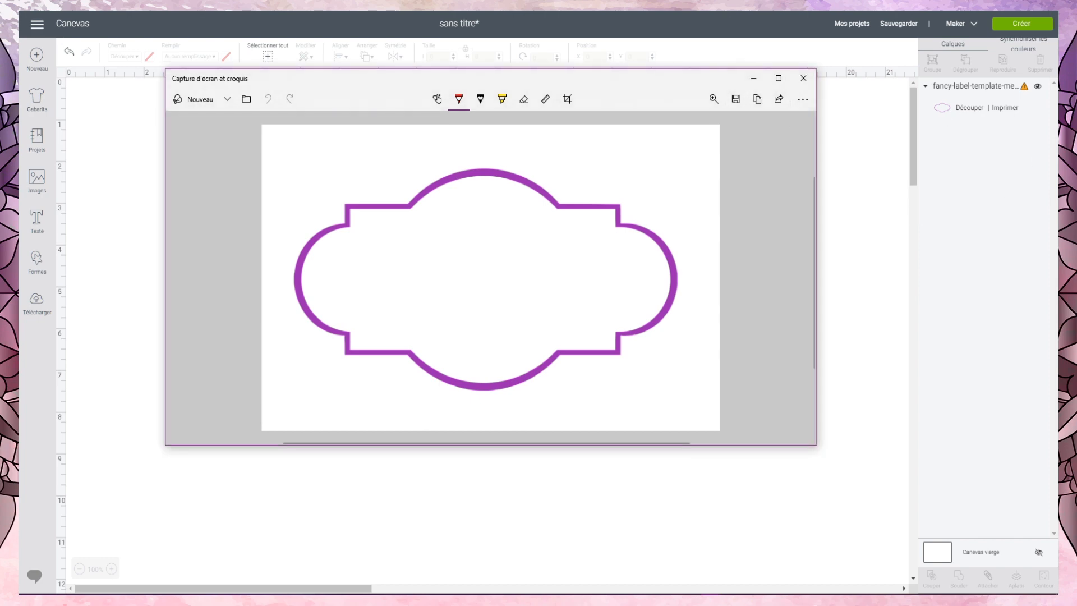
left_click(759, 102)
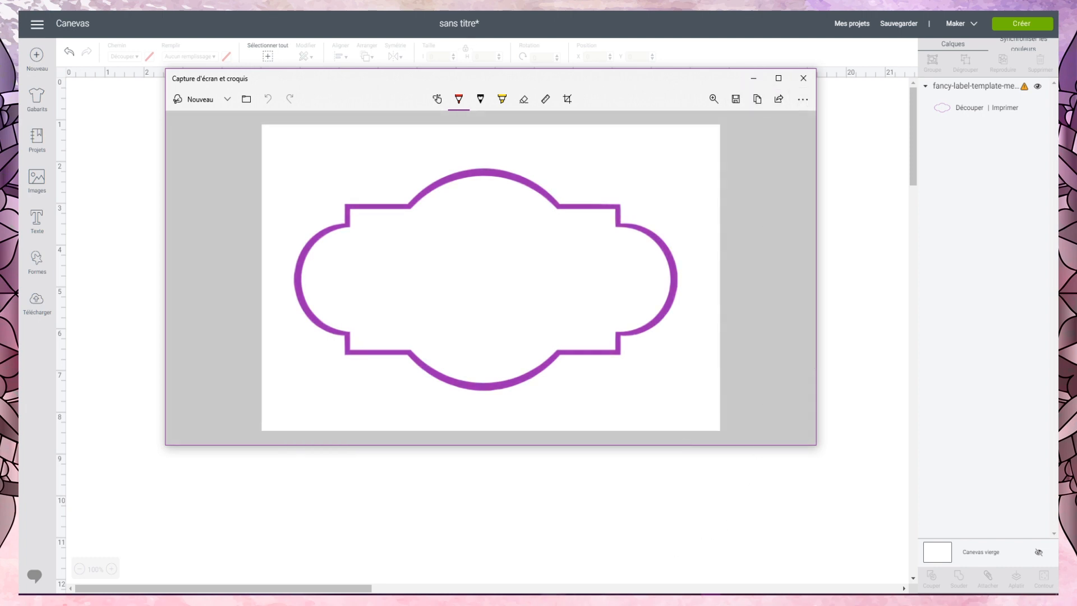
Step: Switch to Inkscape with a blank new document and resize its window to cover the screen area
left_click(734, 478)
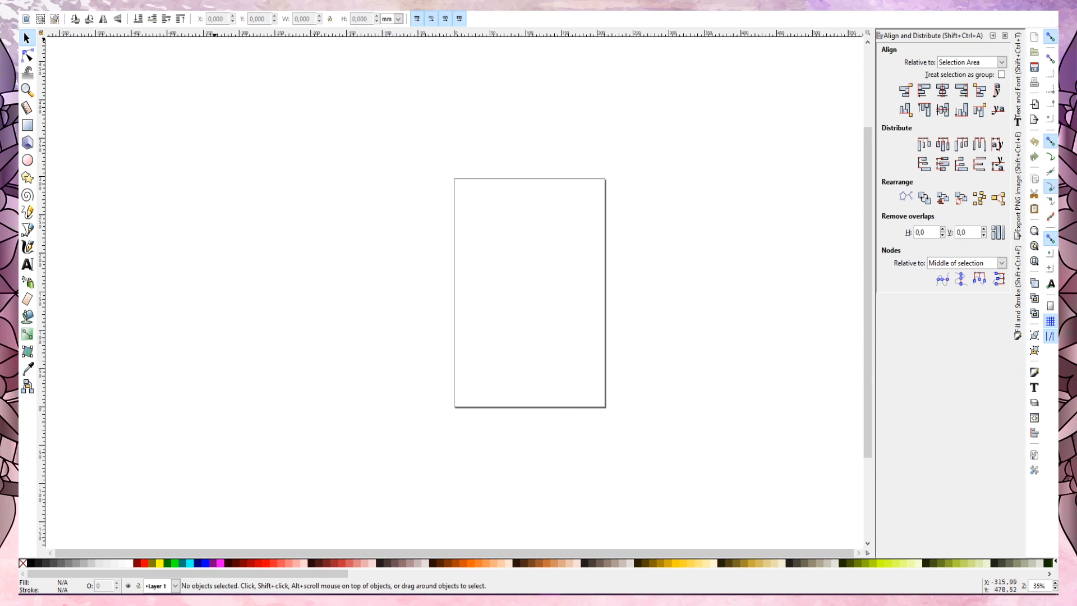
left_click(1021, 11)
left_click_drag(365, 98, 260, 22)
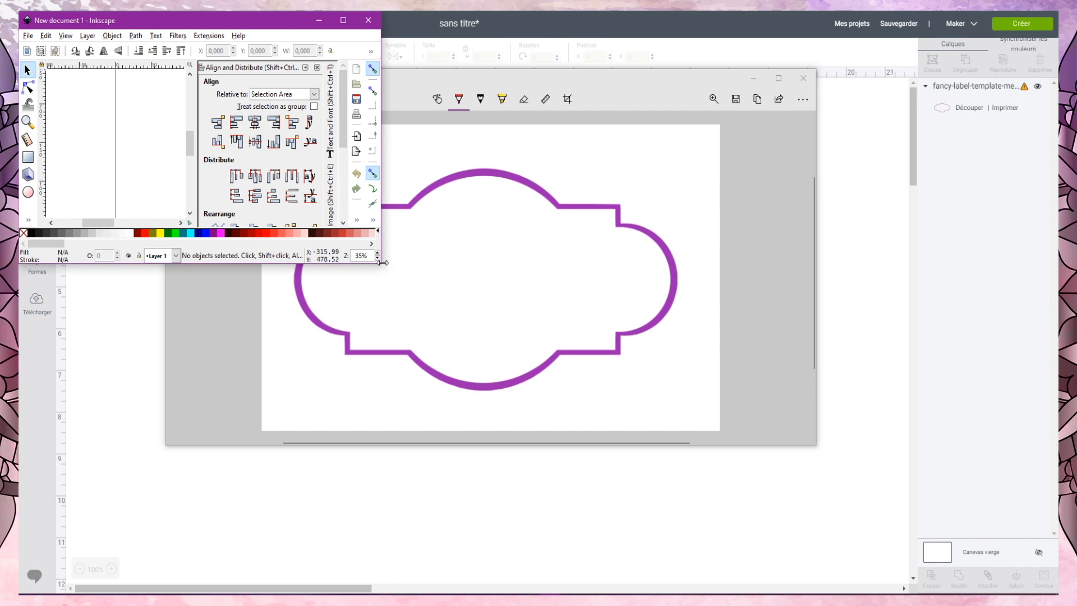
left_click_drag(384, 225, 1053, 231)
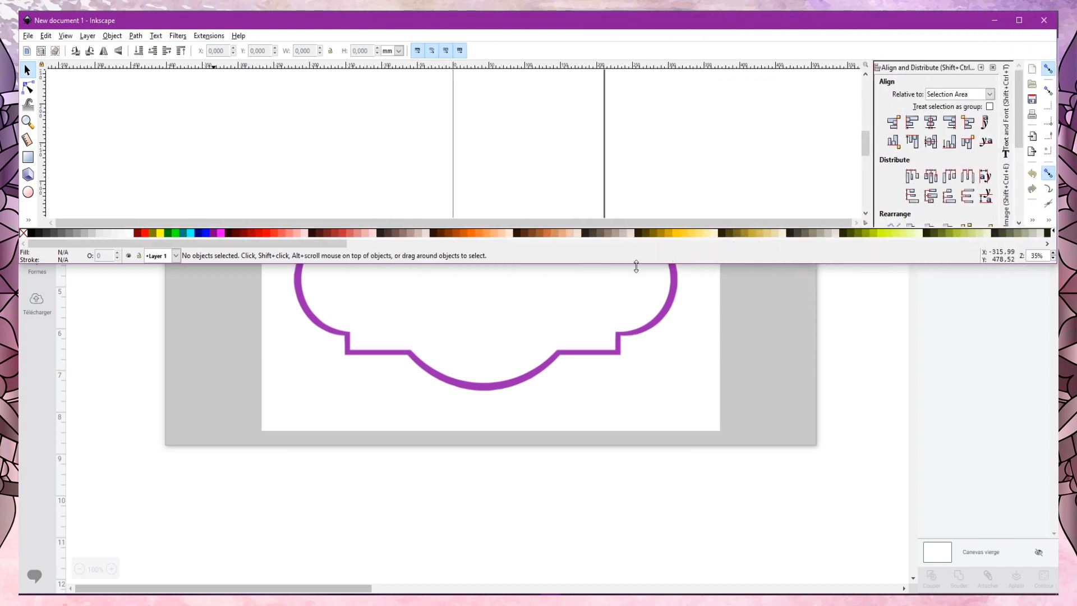
left_click_drag(636, 263, 606, 594)
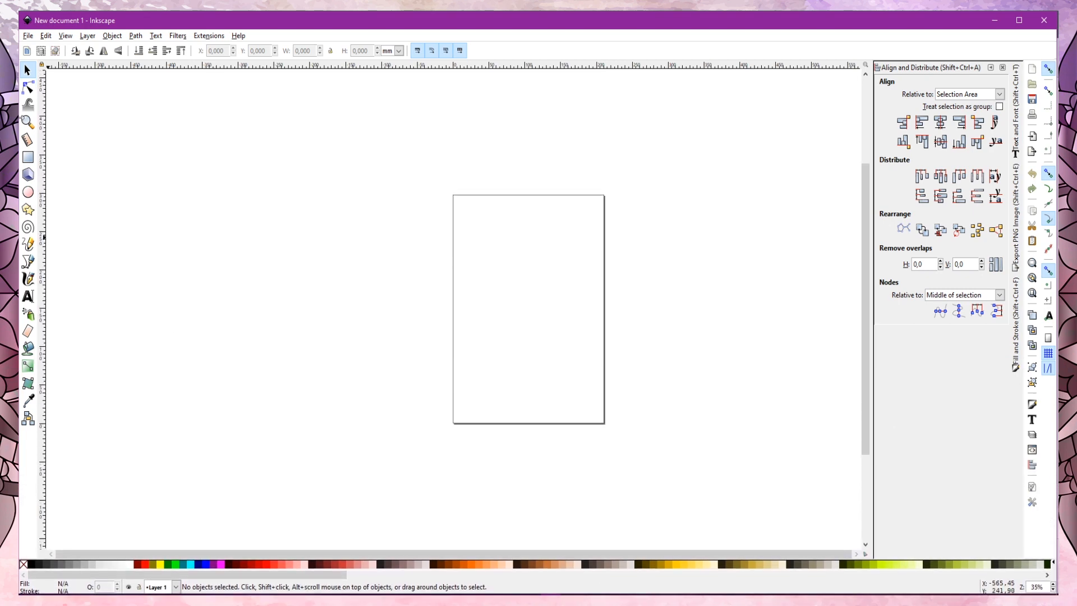
Step: Paste the label snip, place it over the page at about X -10.7, Y 121.5 mm, and leave it selected
left_click(45, 36)
mouse_move(29, 37)
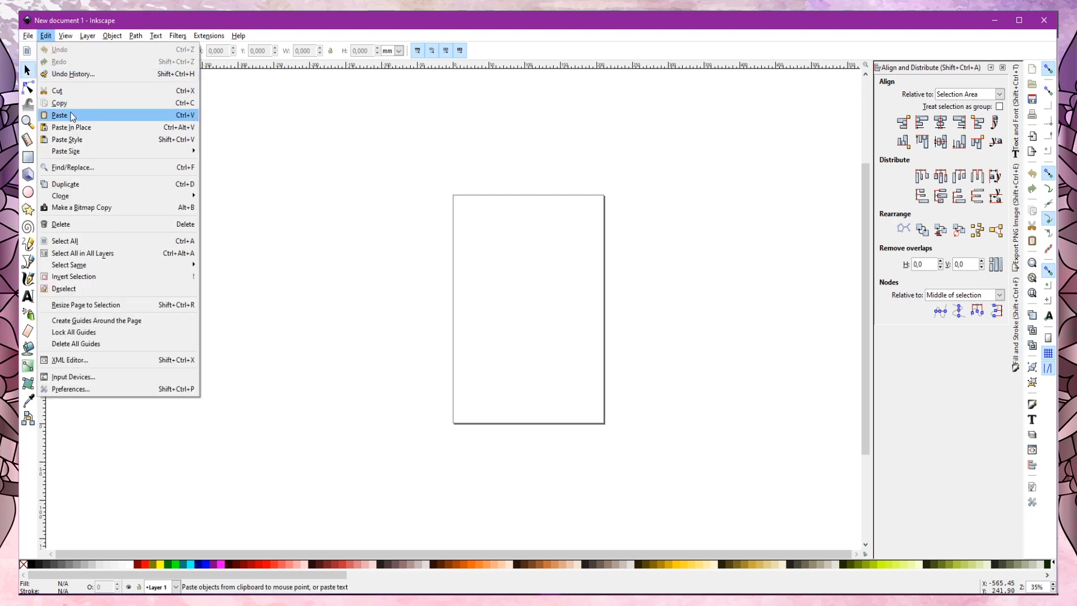
left_click(72, 116)
left_click_drag(79, 113, 537, 279)
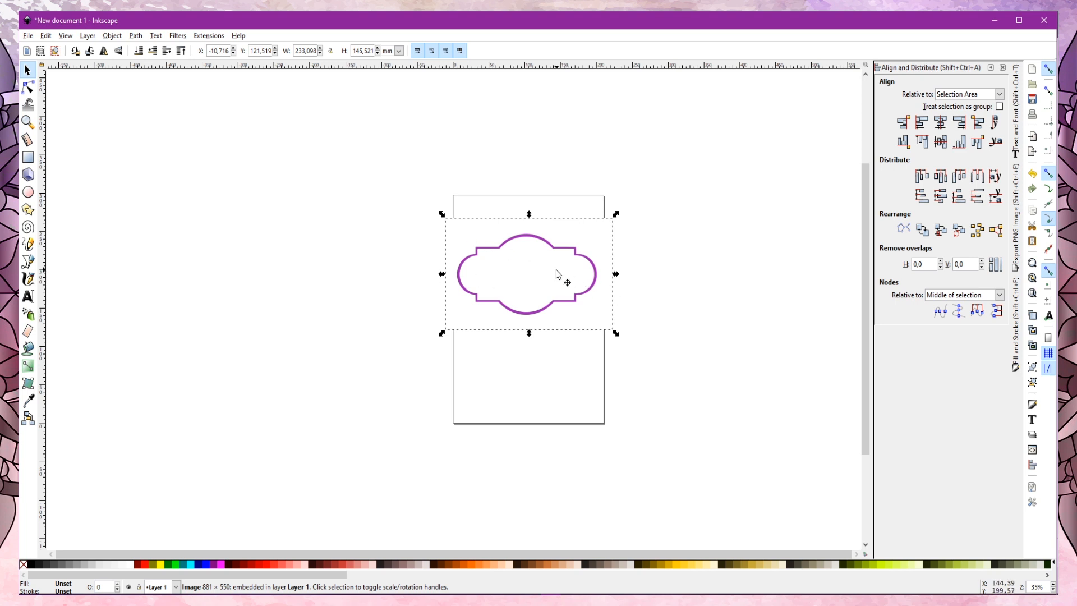
left_click(682, 216)
left_click(495, 266)
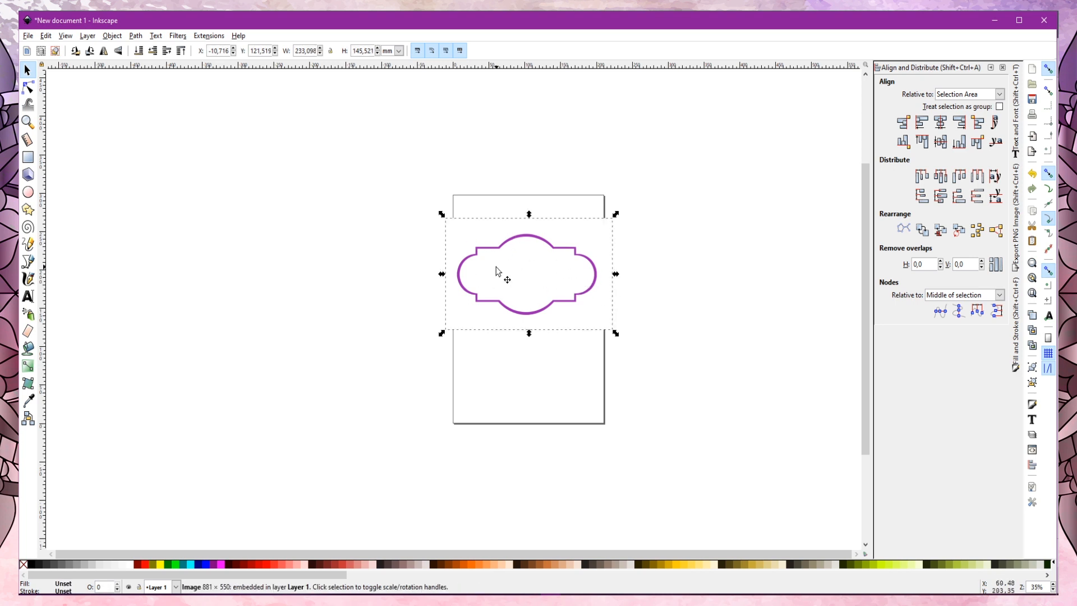
Step: Open Trace Bitmap for the selected label image, bring its window fully into view and enable Live Preview
left_click(138, 38)
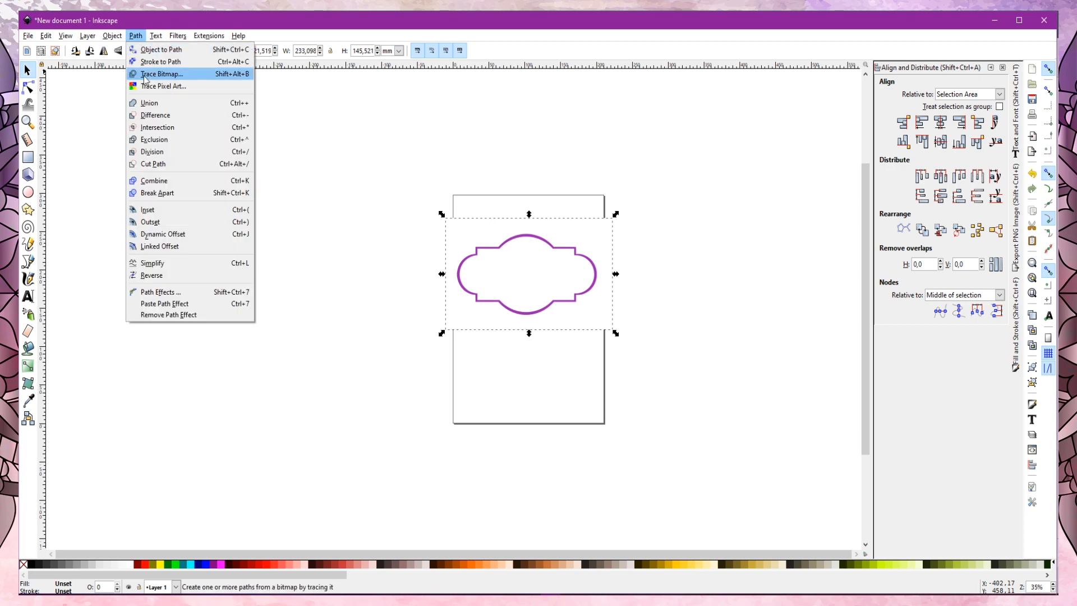
left_click(144, 76)
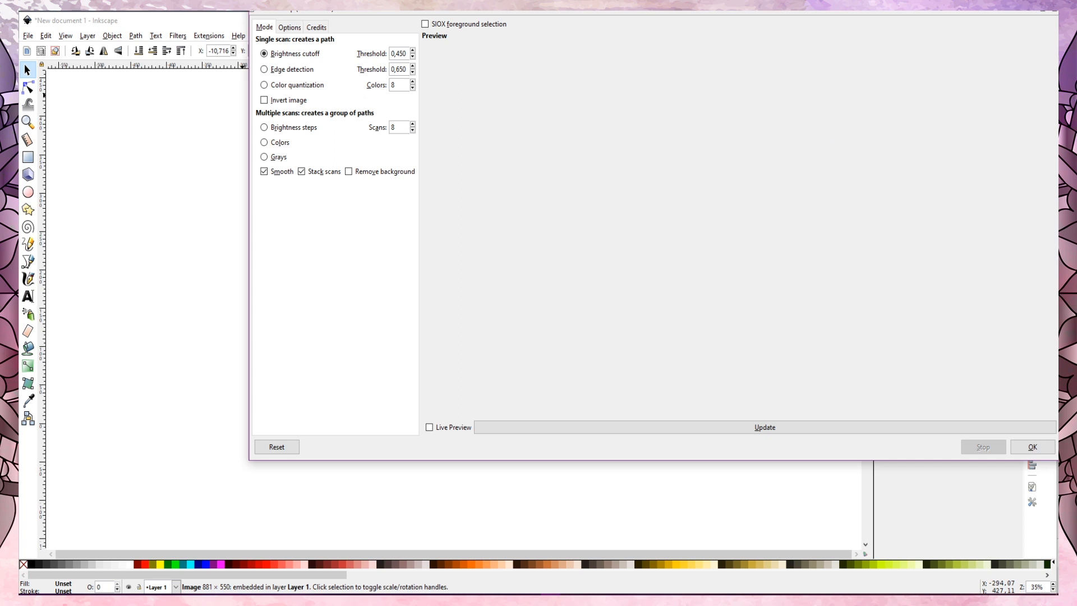
mouse_move(869, 3)
left_mouse_down()
mouse_move(847, 12)
mouse_move(856, 30)
left_mouse_up()
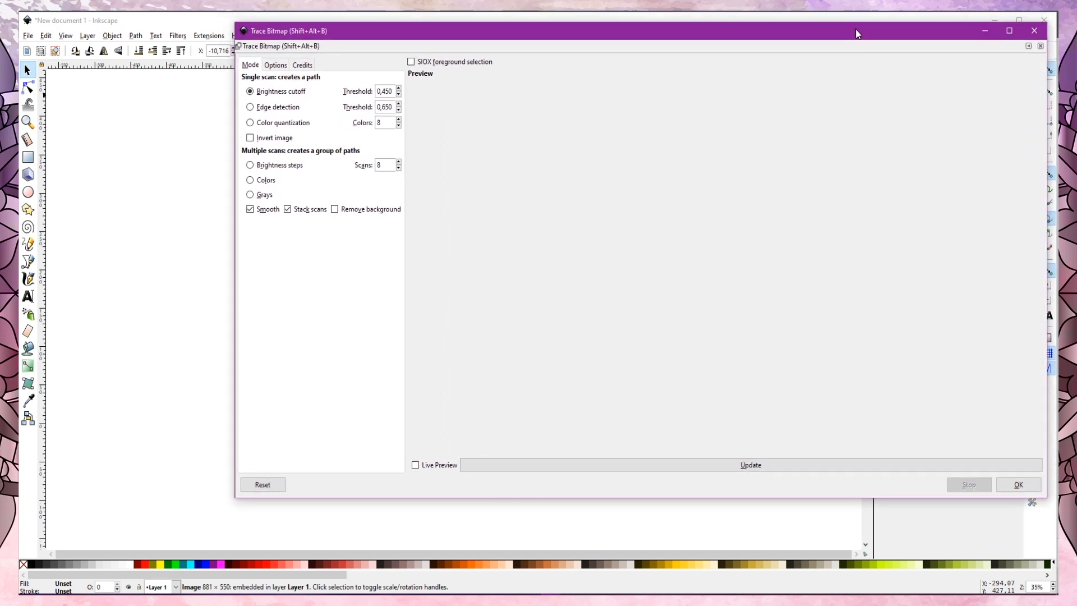
left_click(415, 465)
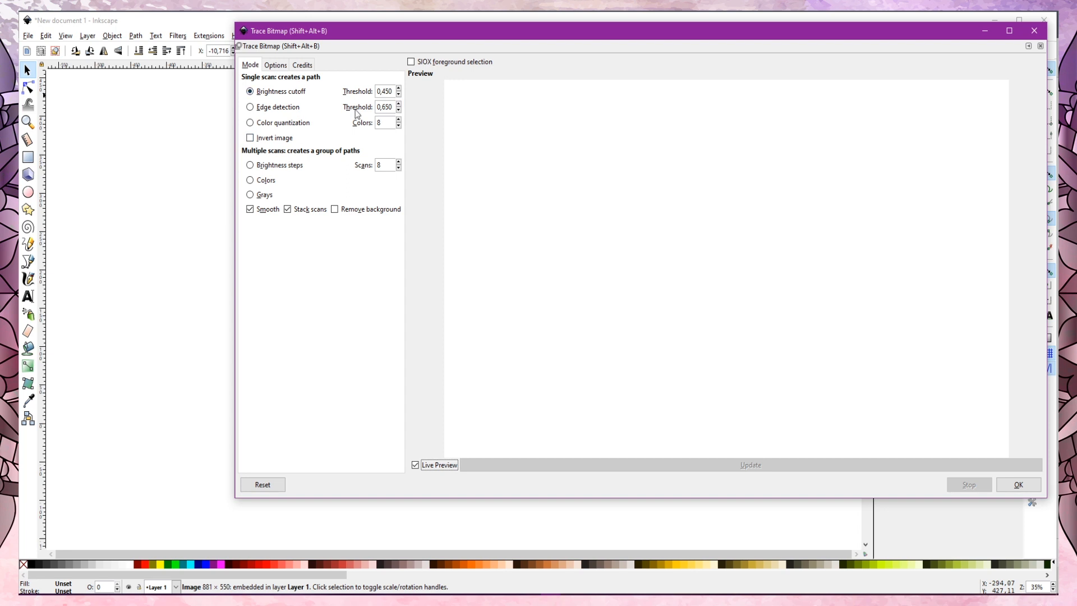
Step: Trace the label image with a Brightness cutoff threshold of 0.490 and close Trace Bitmap
left_click(399, 89)
left_click(399, 89)
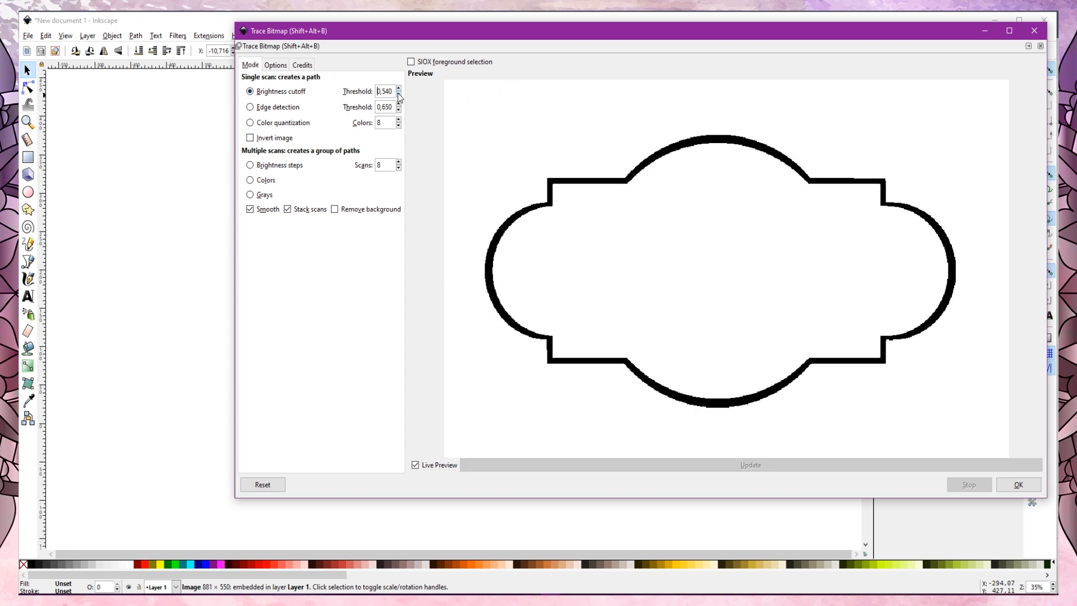
left_click(398, 94)
left_click(398, 93)
left_click(399, 93)
left_click(398, 94)
left_click(398, 94)
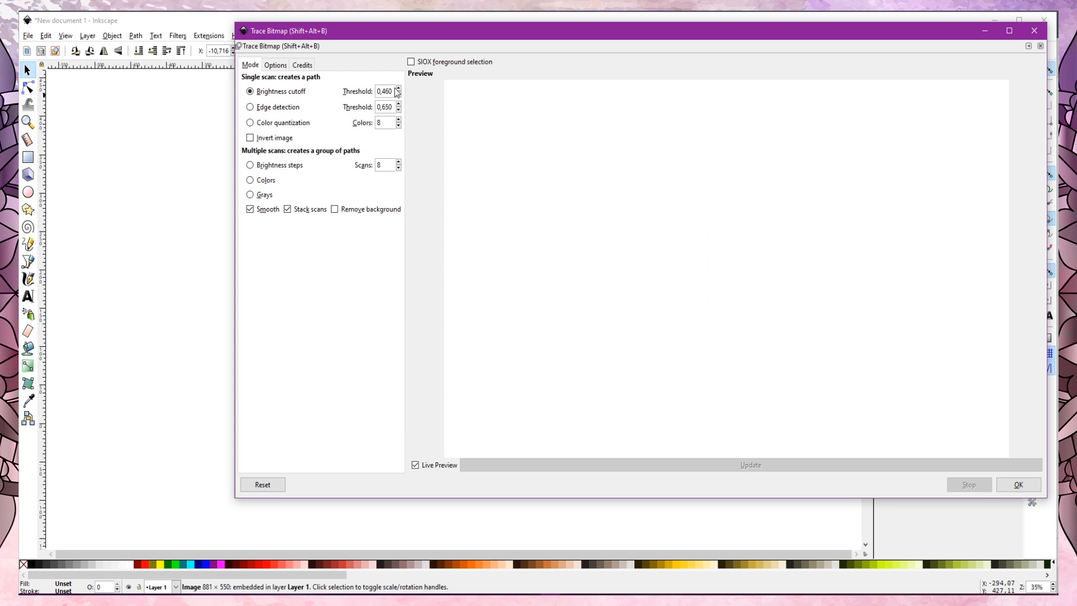
left_click(399, 89)
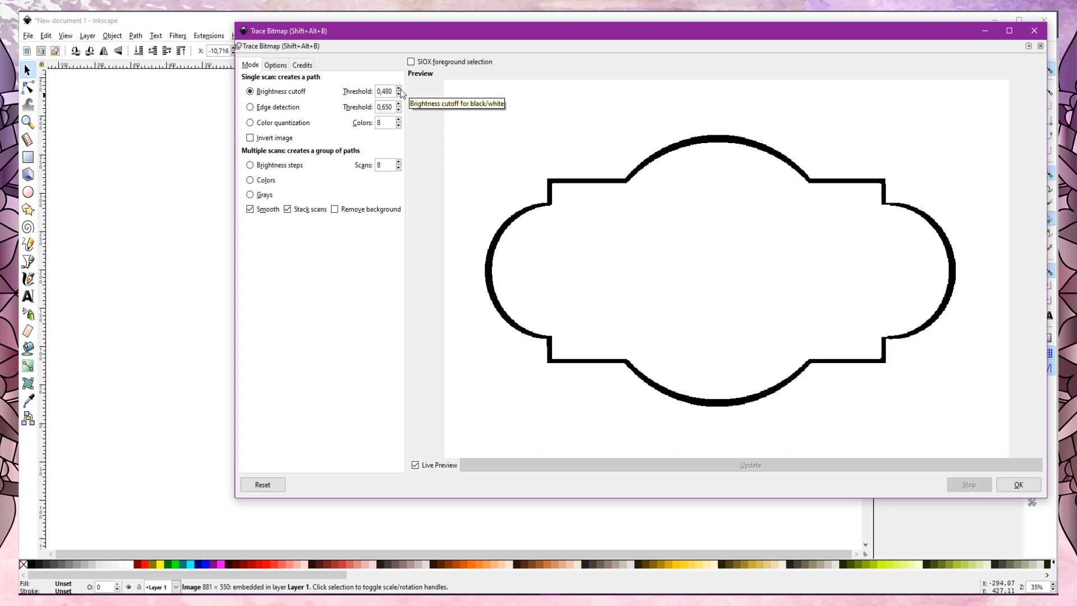
left_click(399, 88)
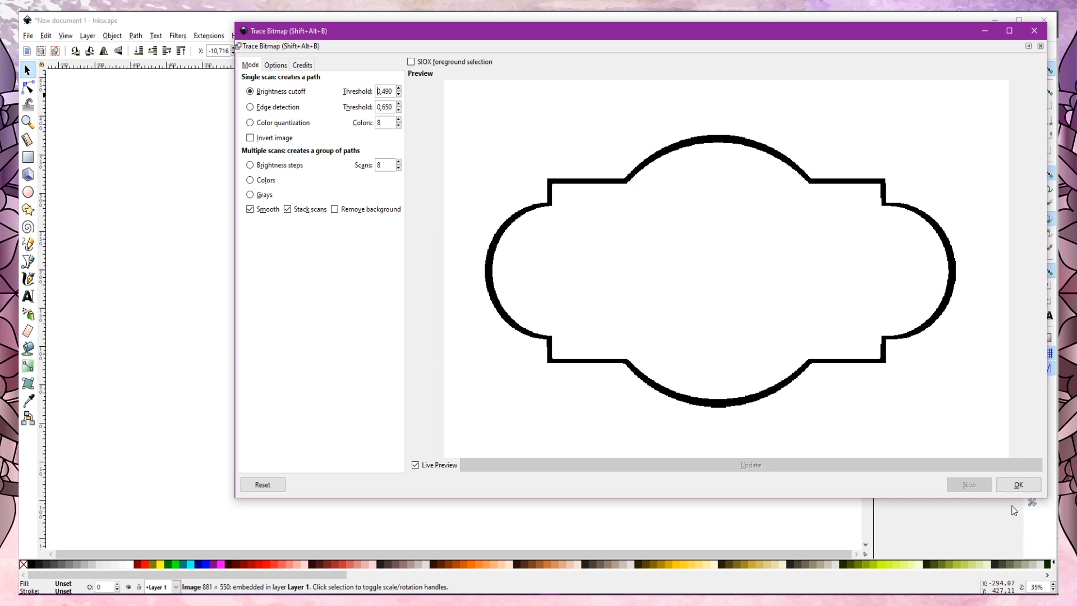
left_click(1025, 489)
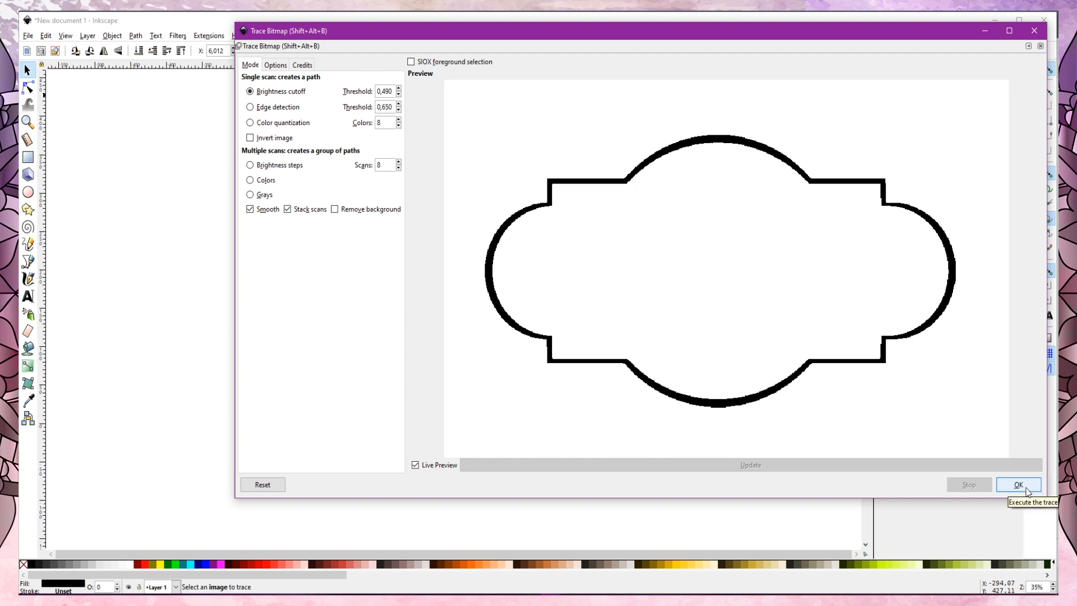
left_click(1032, 34)
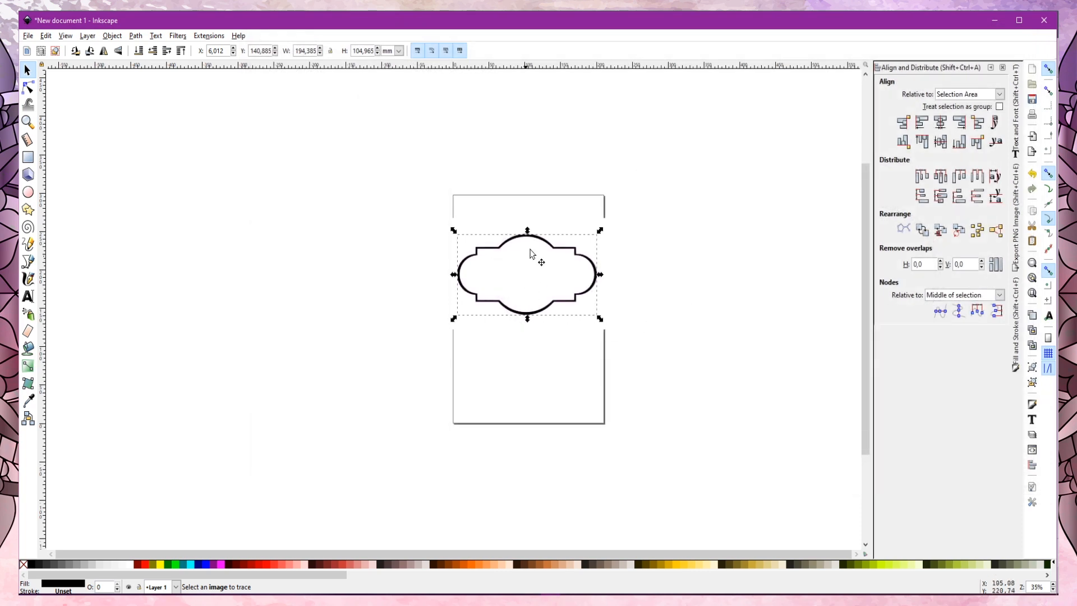
Step: Move the black traced outline off the original purple label image and delete that image
mouse_move(534, 243)
left_mouse_down()
mouse_move(535, 348)
mouse_move(515, 355)
mouse_move(601, 355)
mouse_move(584, 339)
mouse_move(616, 351)
left_mouse_up()
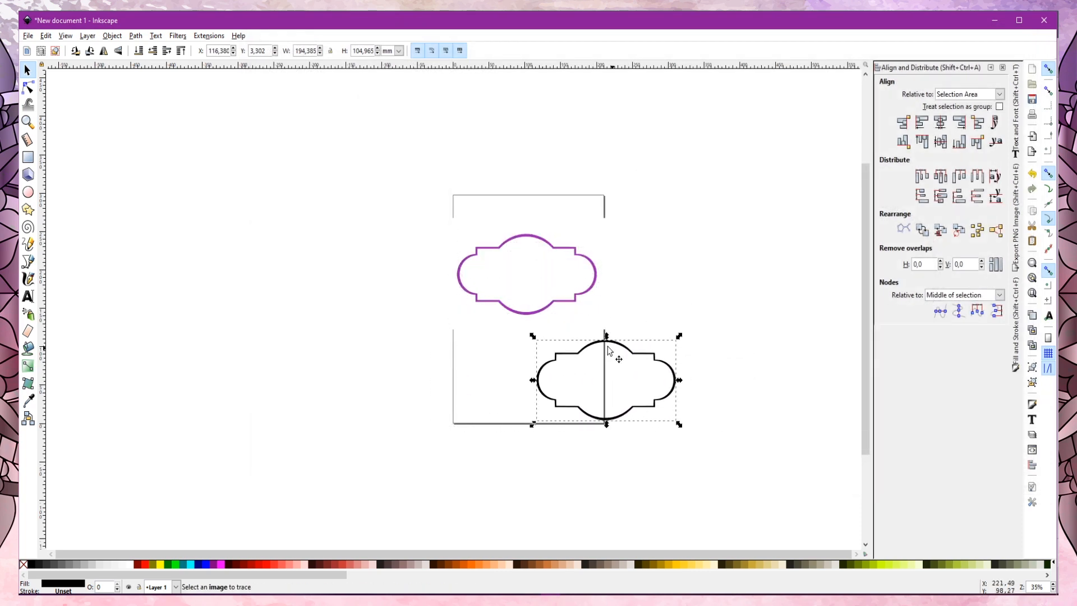
left_click_drag(543, 284, 558, 260)
key("Delete")
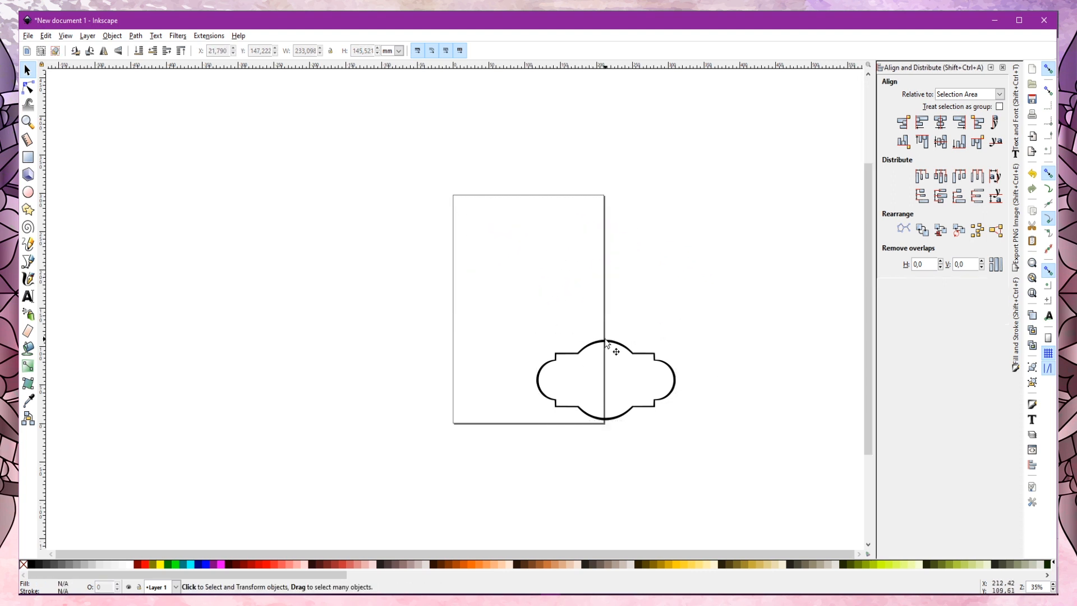
Step: Move the traced label back onto the page at about X 9.8, Y 157 mm, and leave it deselected
left_click_drag(603, 344, 525, 225)
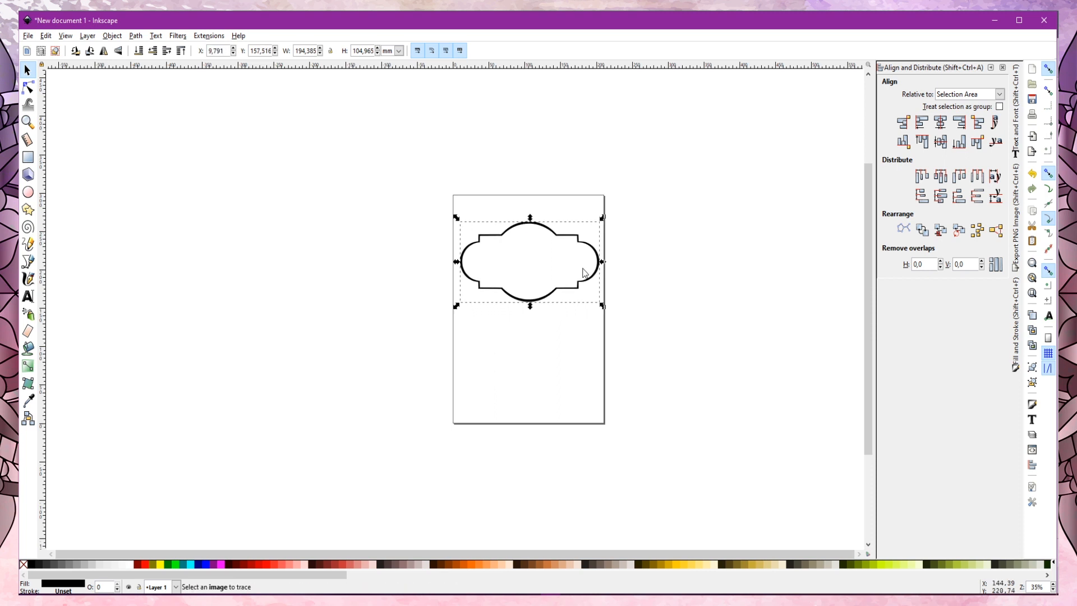
left_click(670, 313)
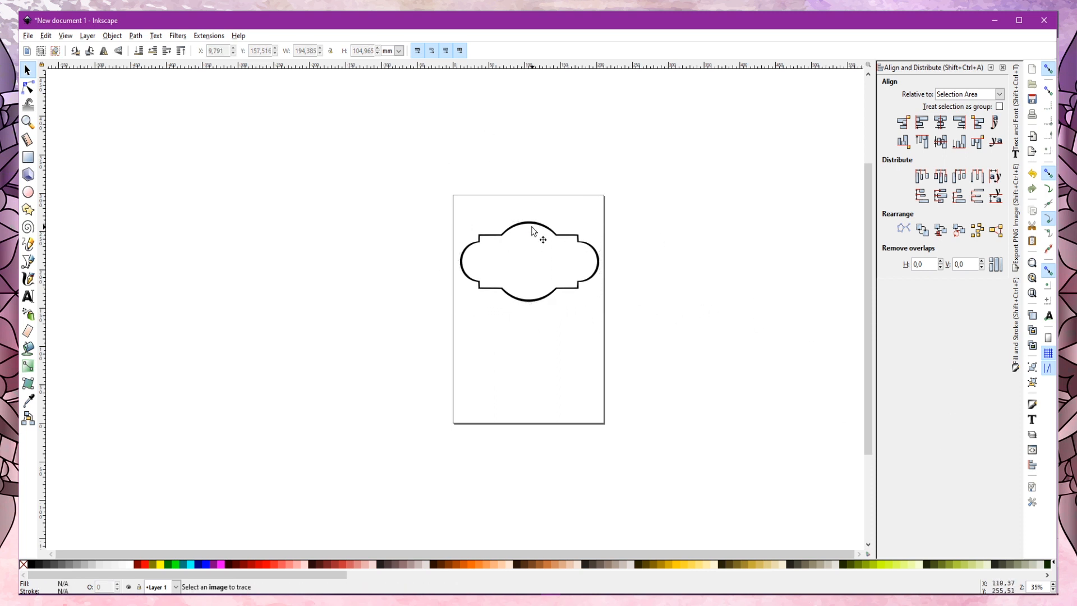
left_click(536, 230)
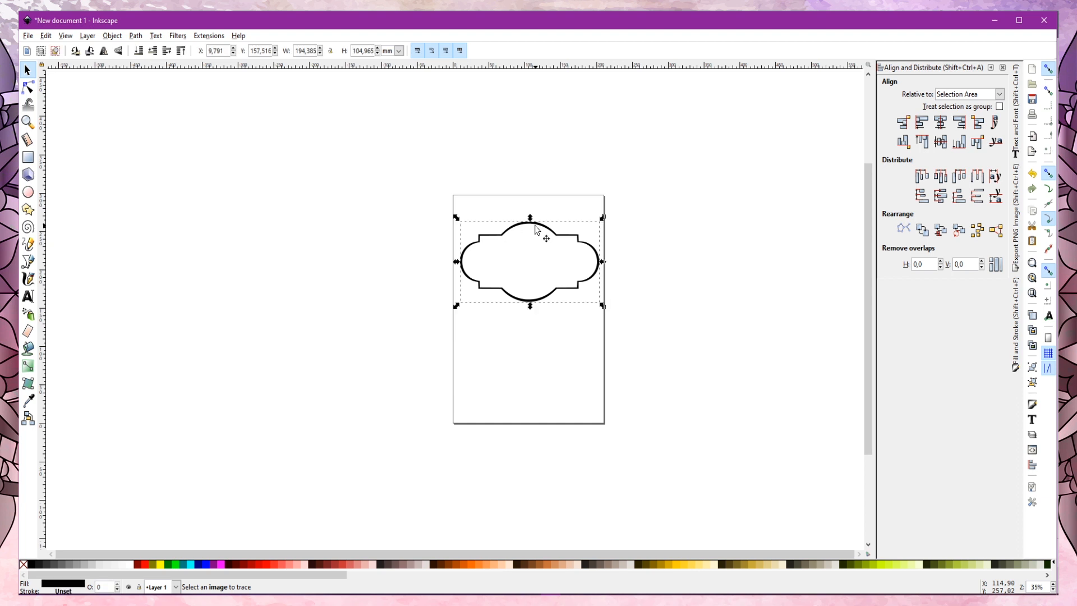
left_click(746, 225)
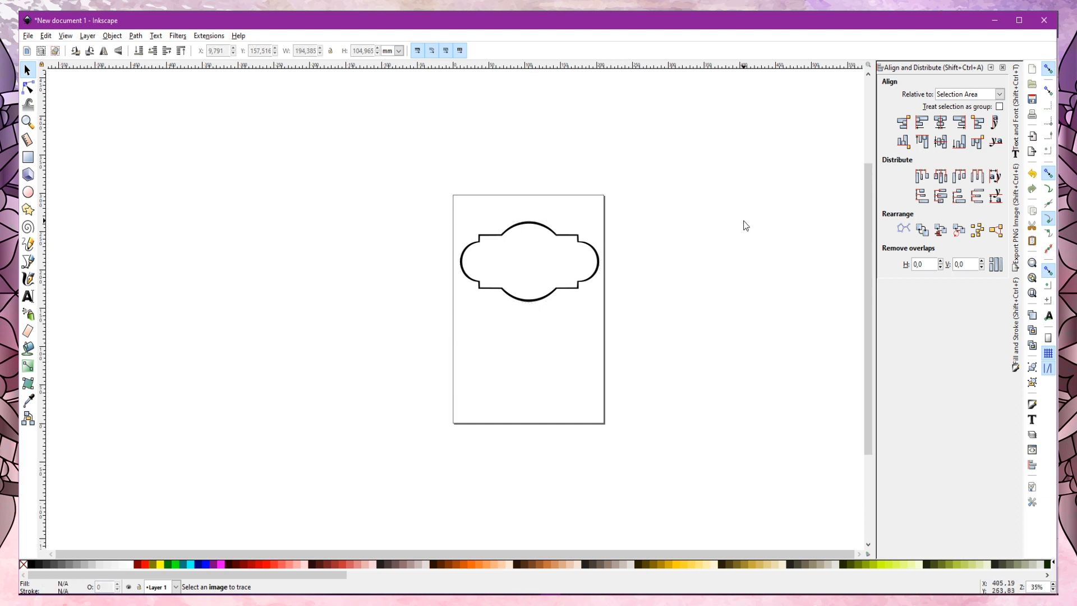
Step: Resize the page to the drawing in Document Properties with all margins at 0, and close the dialog
left_click(1033, 486)
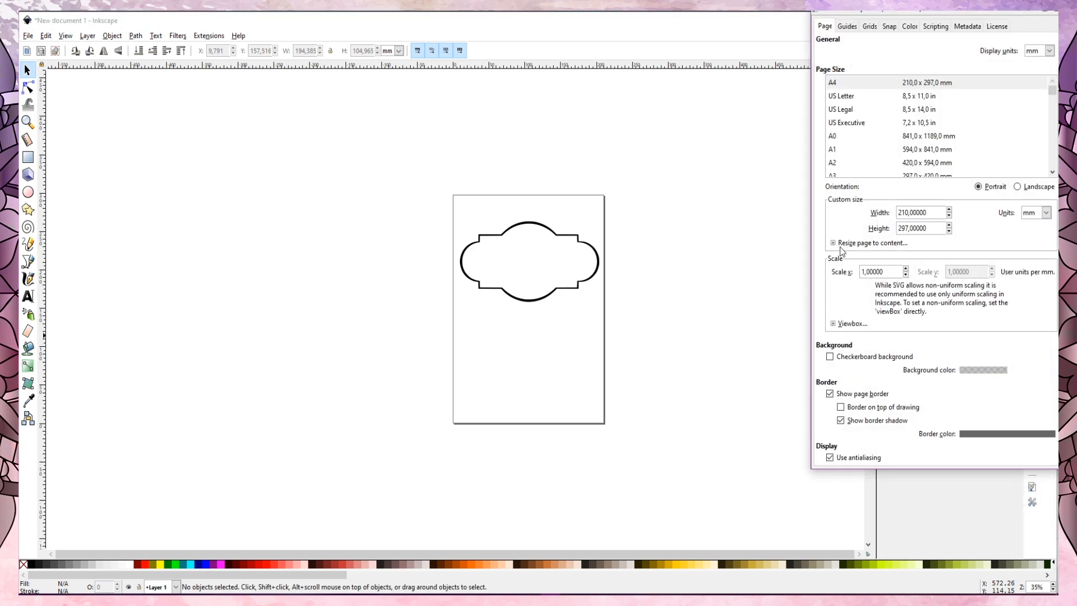
left_click(835, 243)
left_click(942, 253)
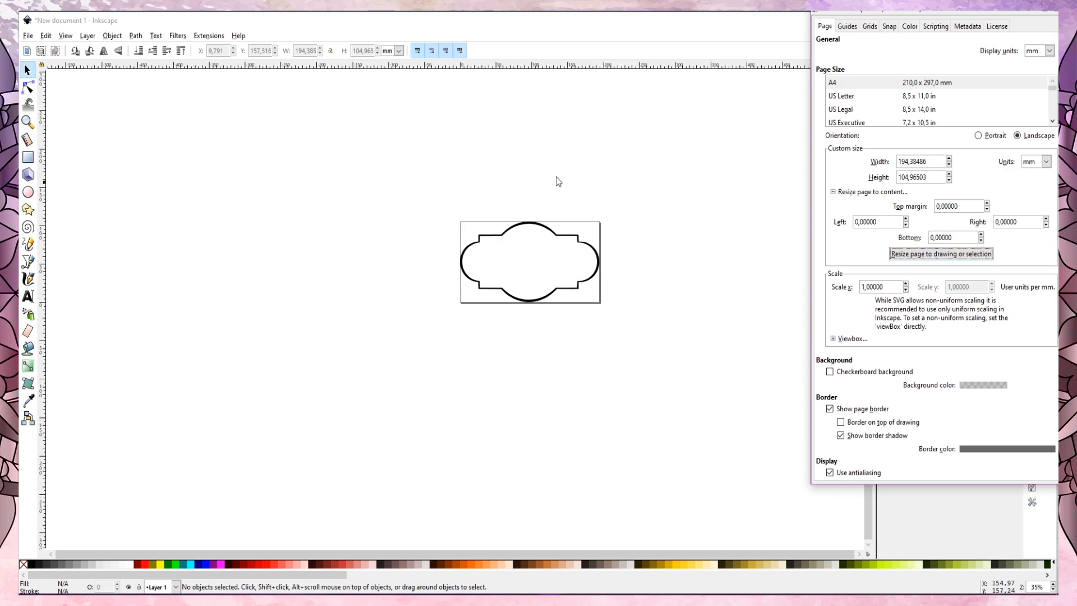
left_click(1044, 9)
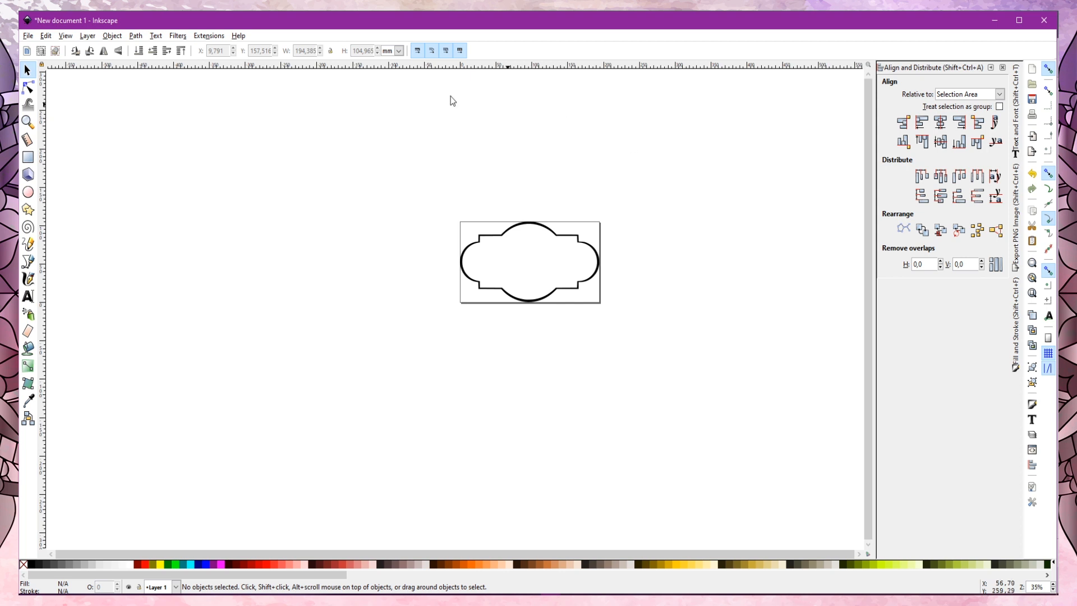
Step: Save the document as a Plain SVG named Label in the Images folder
left_click(28, 36)
left_click(50, 111)
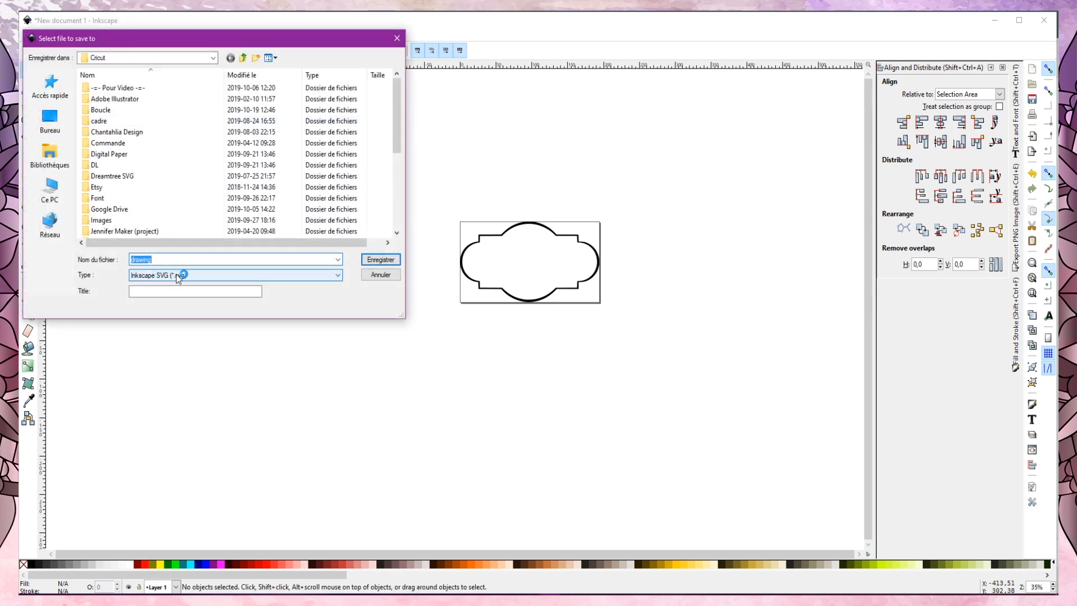
left_click(171, 277)
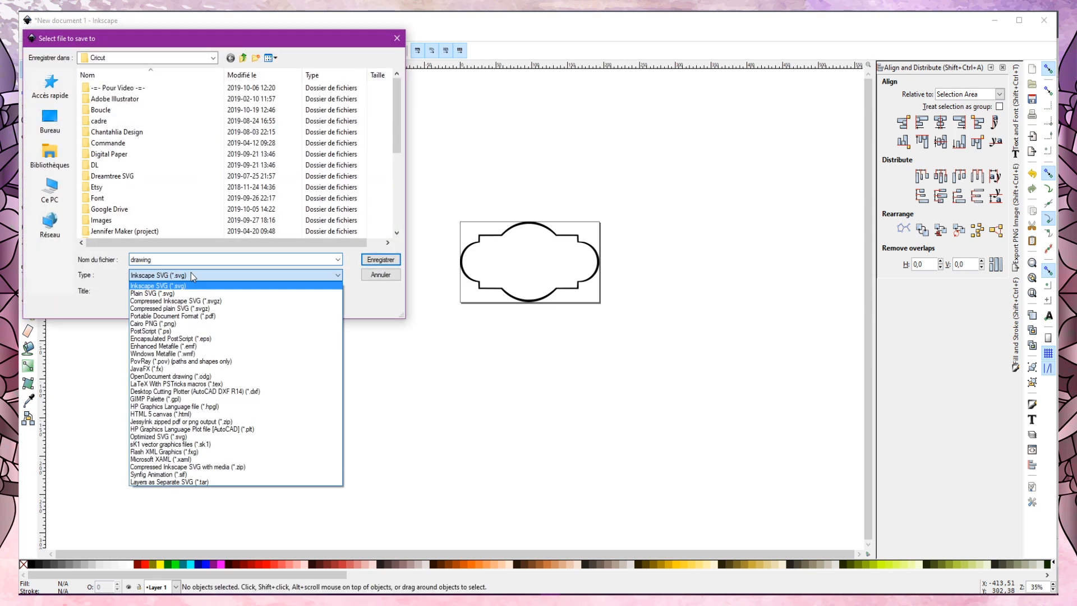
left_click(169, 294)
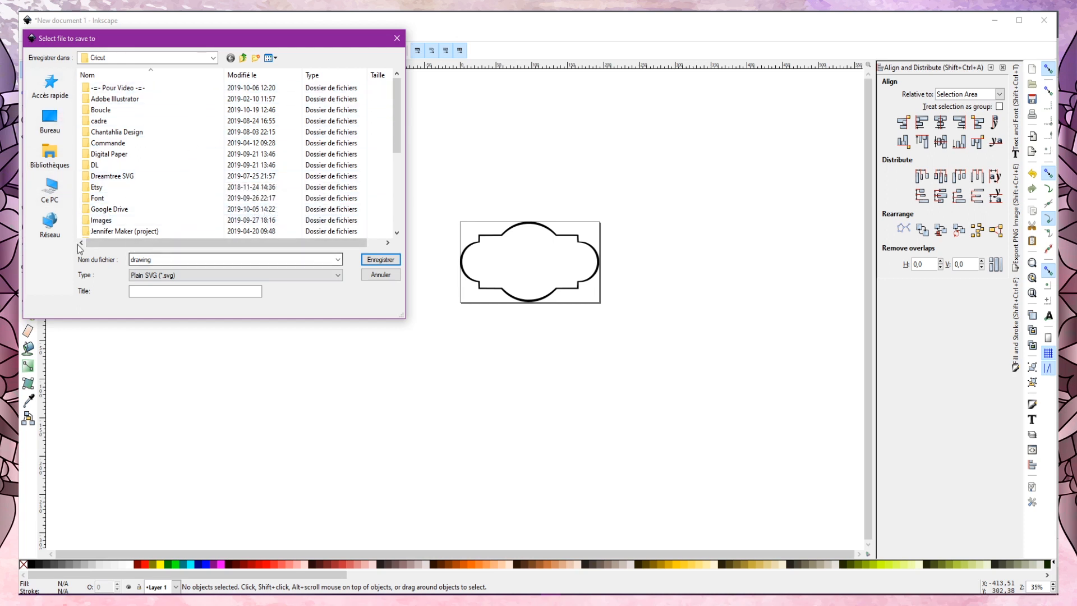
left_click(50, 189)
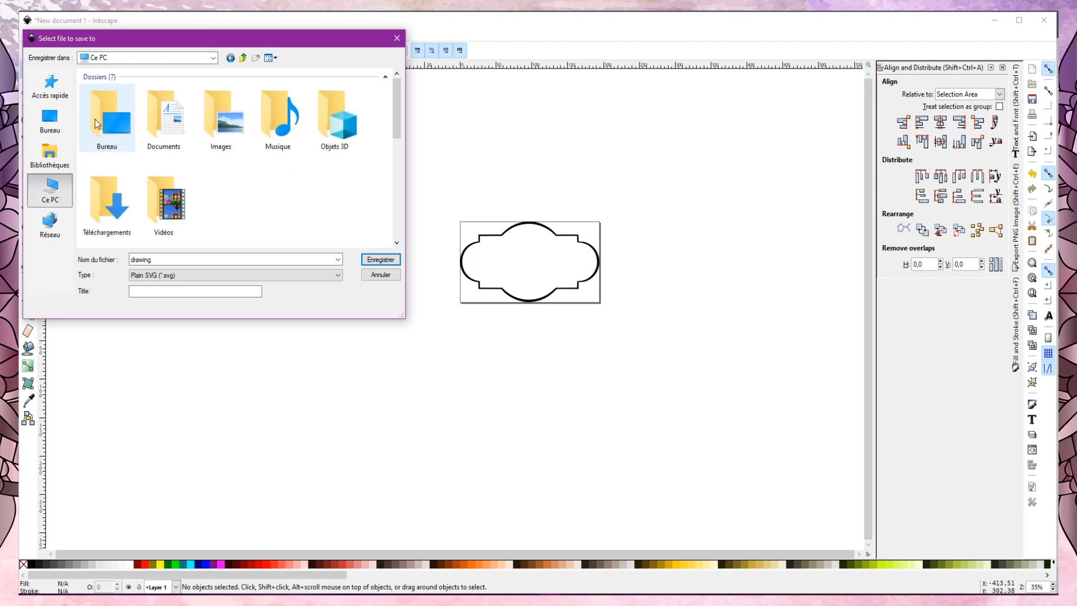
double_click(204, 123)
double_click(174, 261)
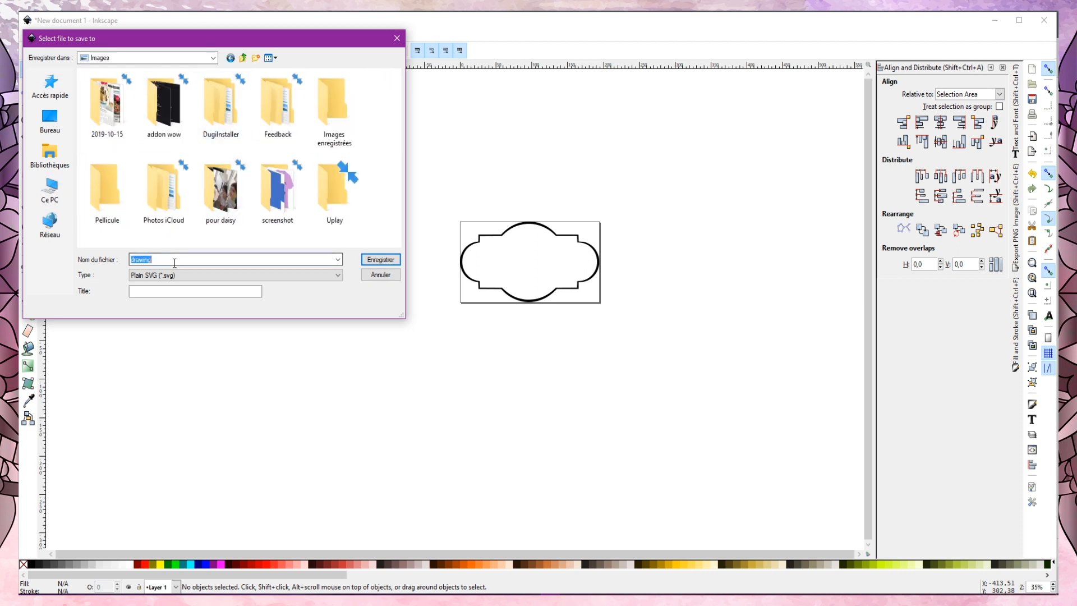
type("Lab")
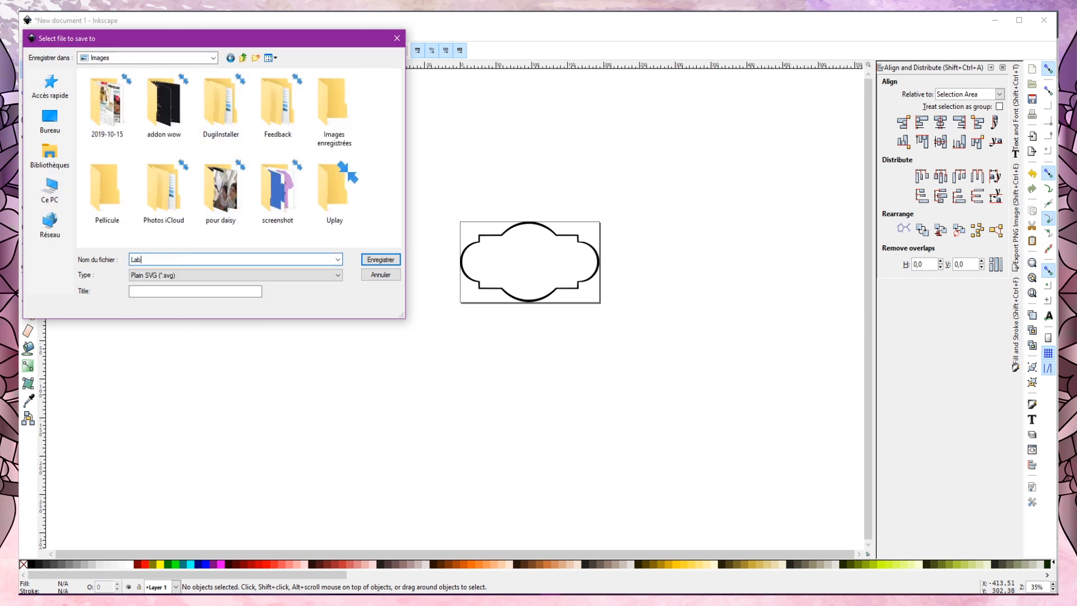
type("el")
key("Return")
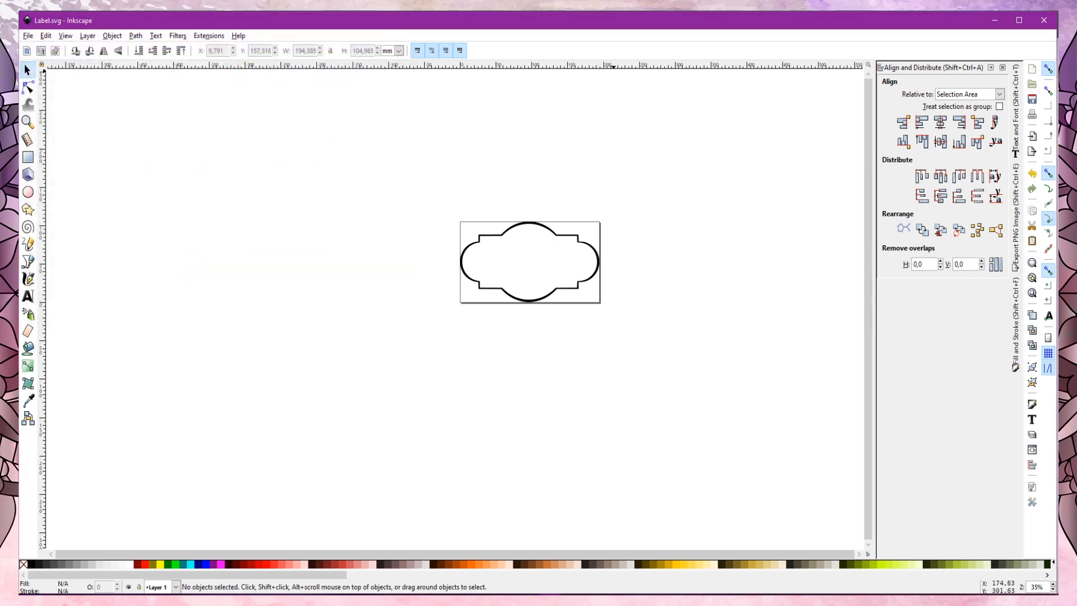
Step: Switch back to Cricut Design Space and close the Capture d'écran et croquis window
left_click(995, 21)
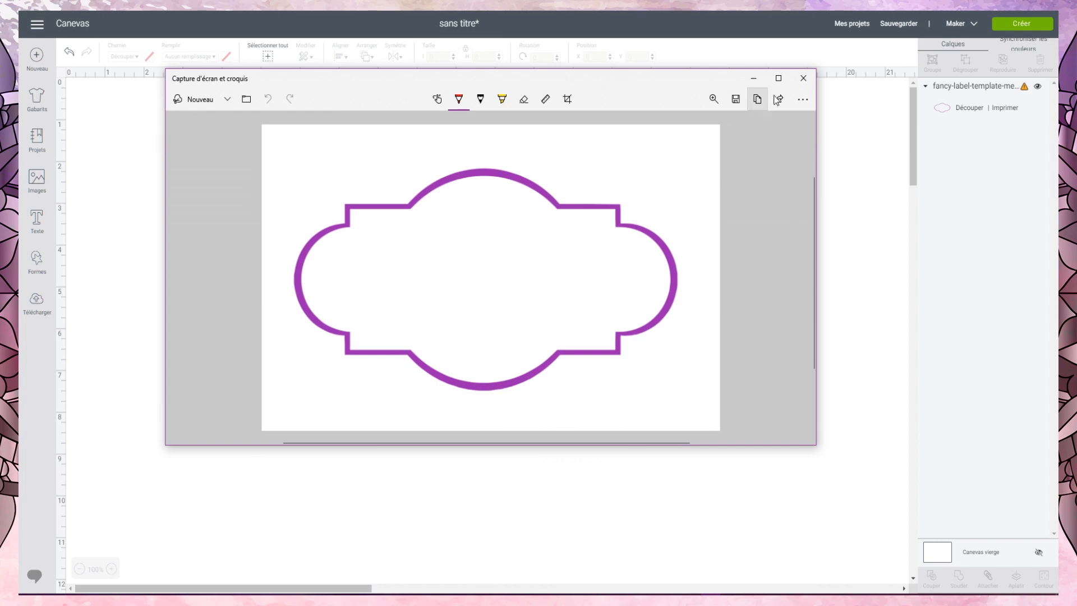
left_click(797, 84)
left_click(472, 286)
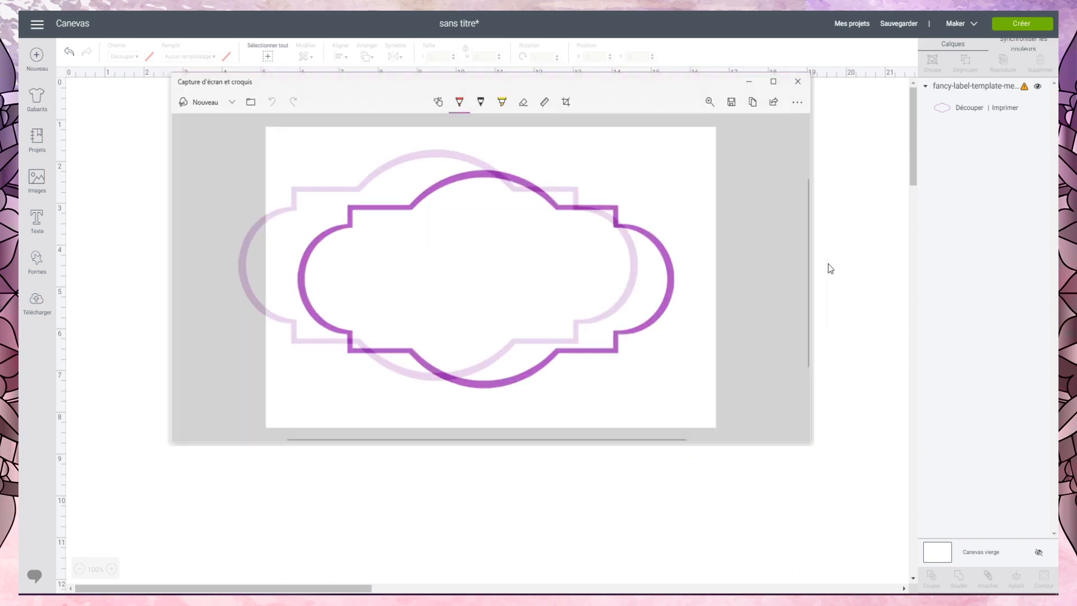
Step: Upload the Label SVG file as an image and save it under the name Label
left_click(37, 303)
left_click(284, 273)
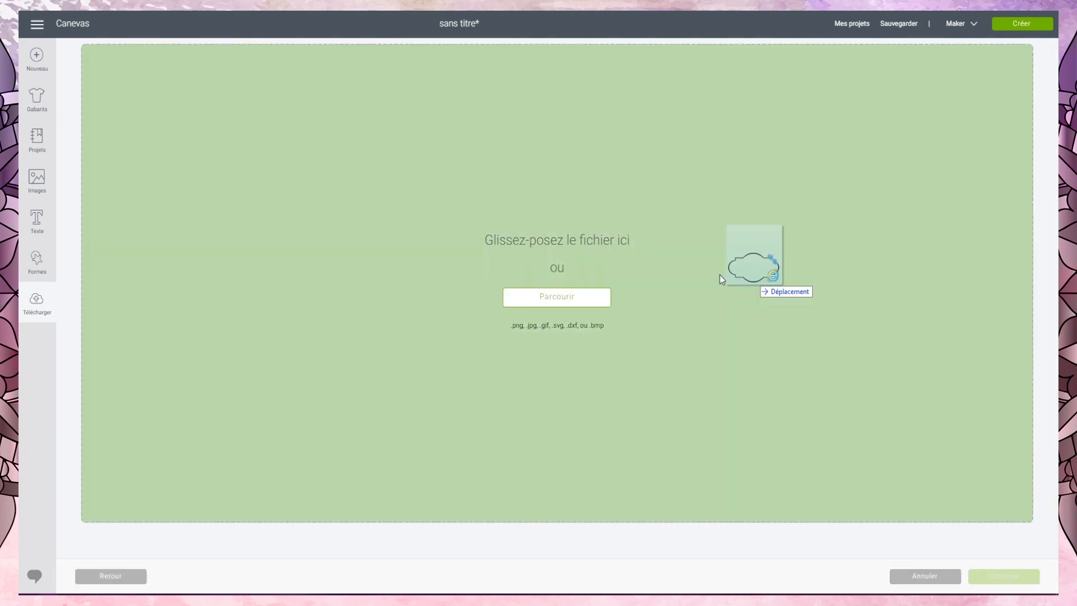
left_click_drag(750, 281, 558, 238)
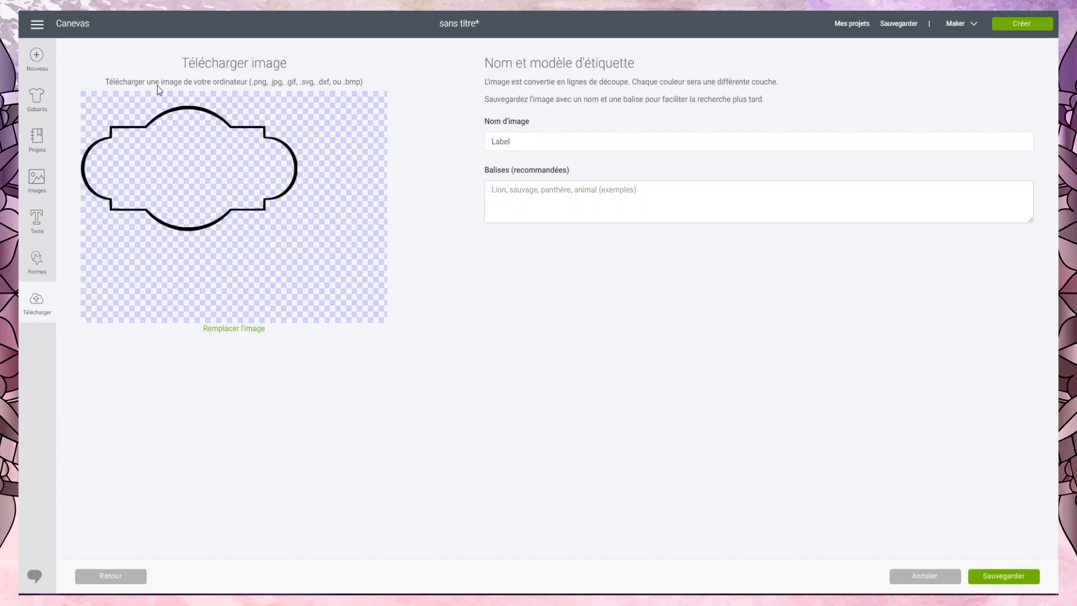
left_click(1022, 579)
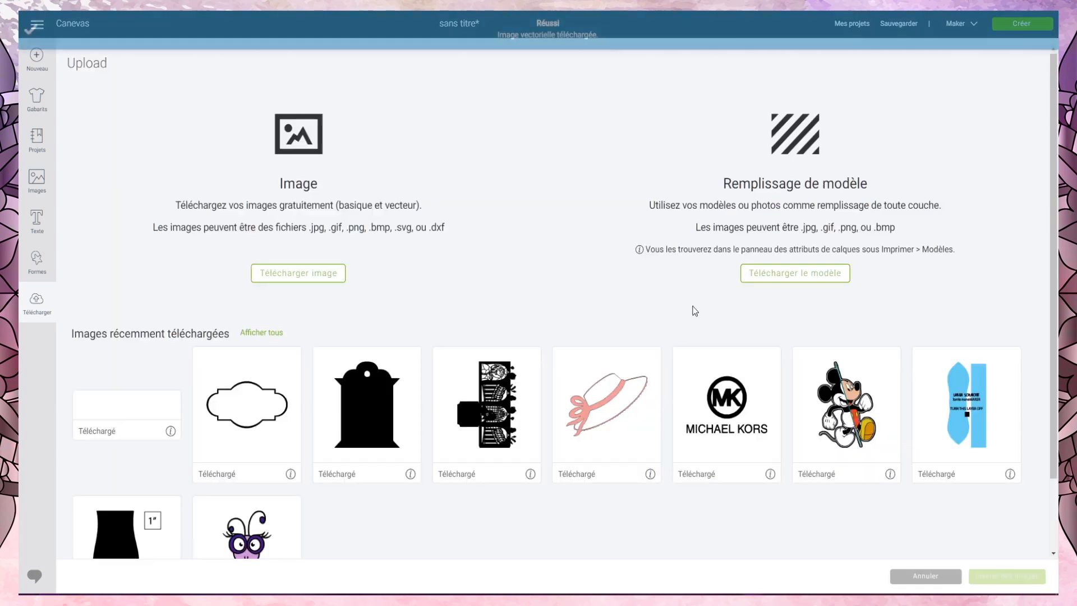
Step: Insert the uploaded Label image and enlarge it to about 11.64 by 6.29 inches, centred around the purple outline
left_click(147, 393)
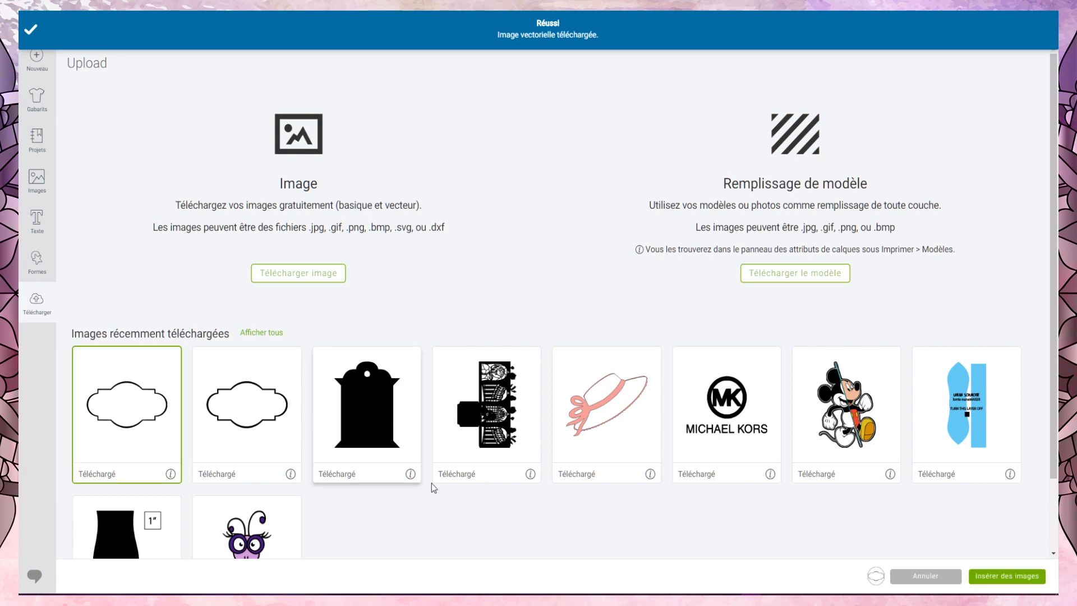
left_click(1004, 576)
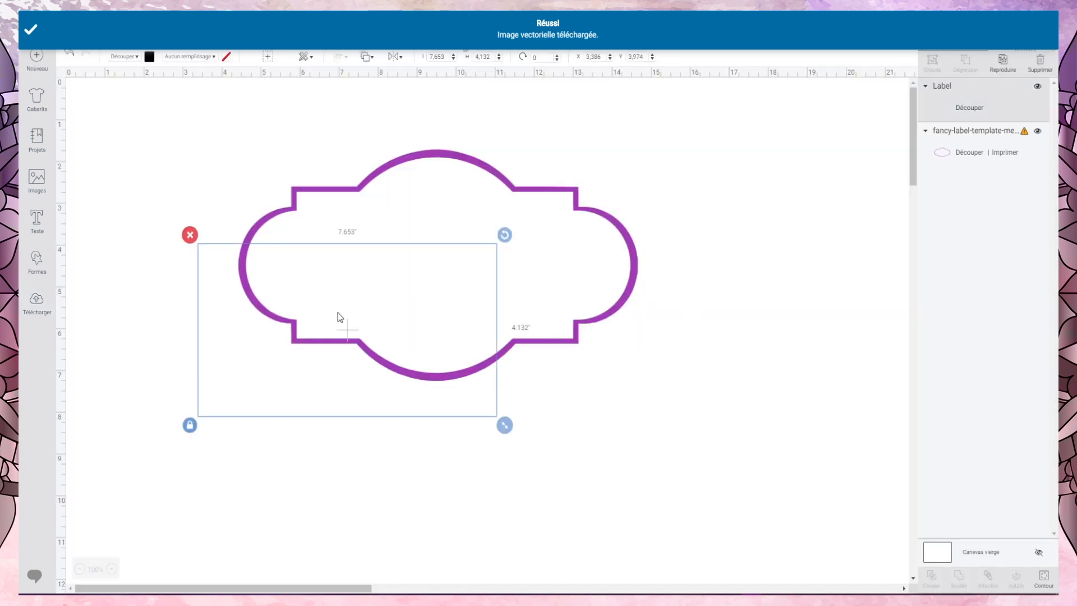
left_click_drag(339, 315, 307, 369)
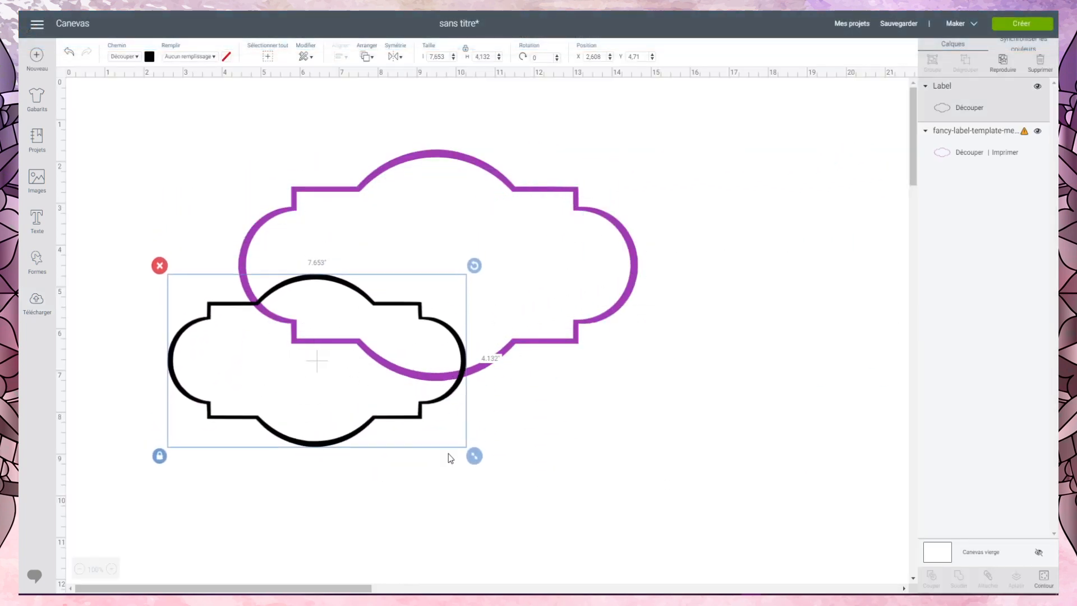
left_click_drag(481, 462, 474, 290)
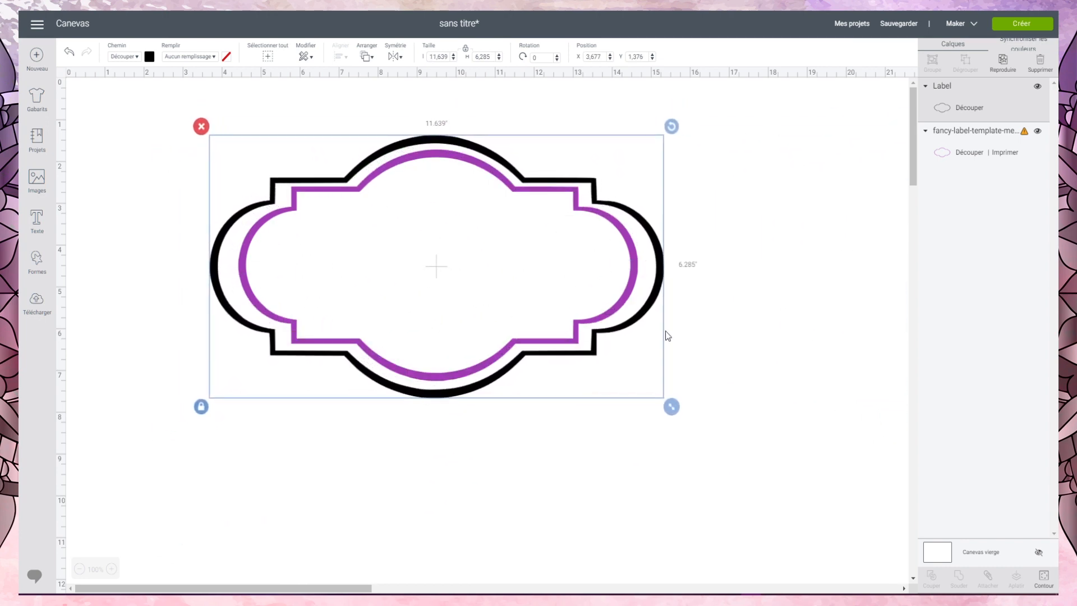